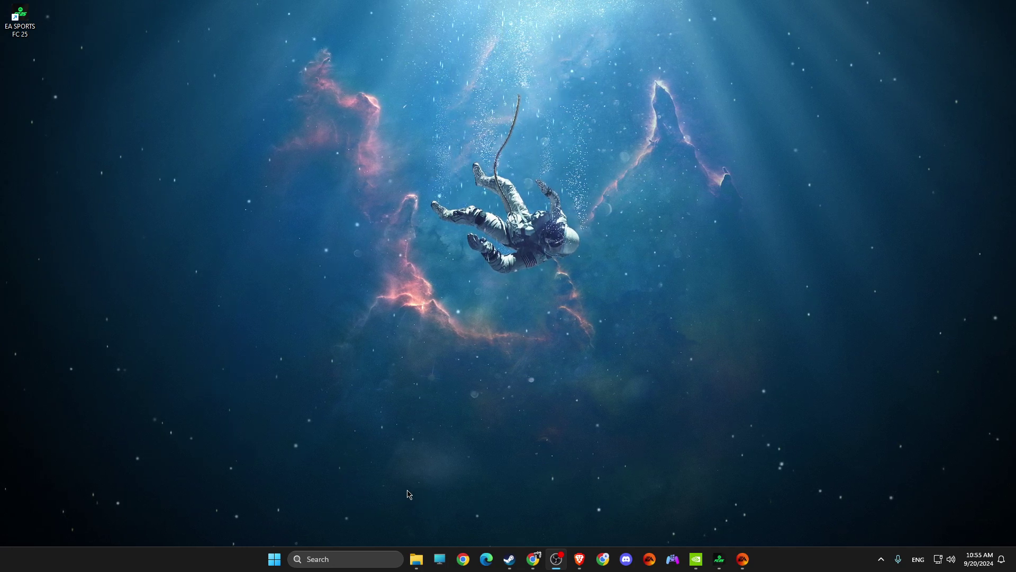
Step: Open Windows Settings, view the Windows Update page for checking updates, and close Settings
click(364, 563)
text(settings)
key(Return)
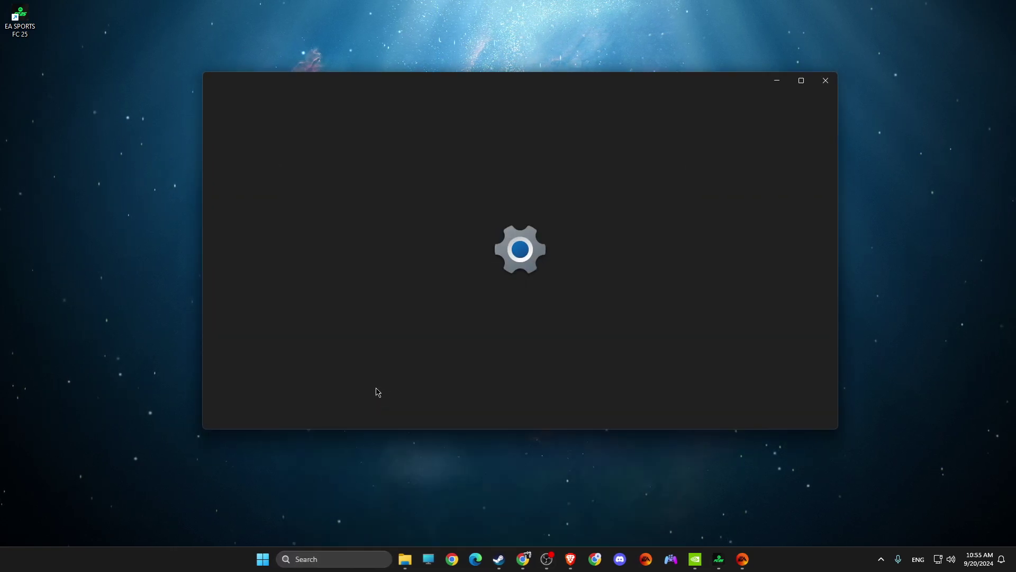
click(255, 423)
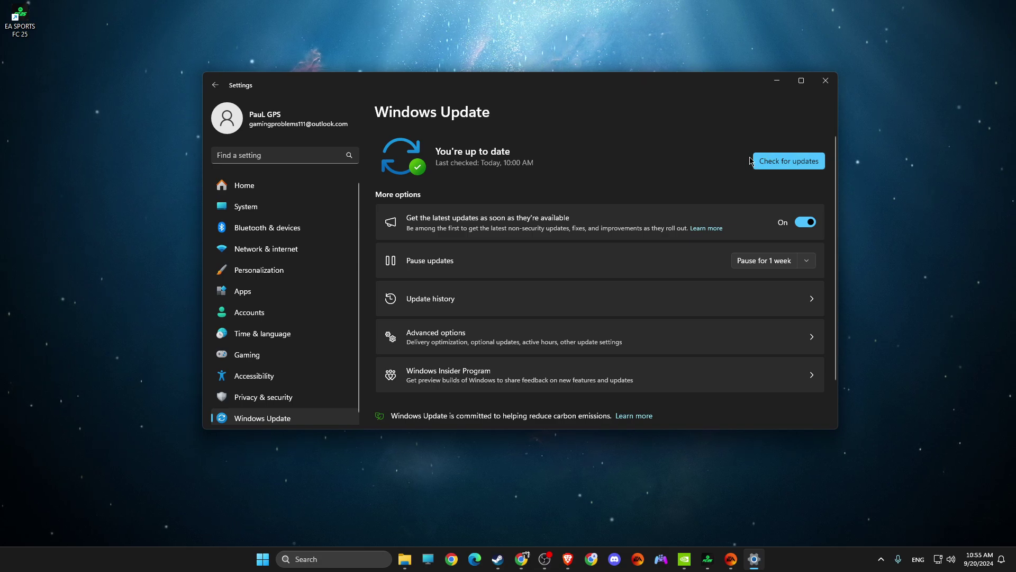
click(823, 85)
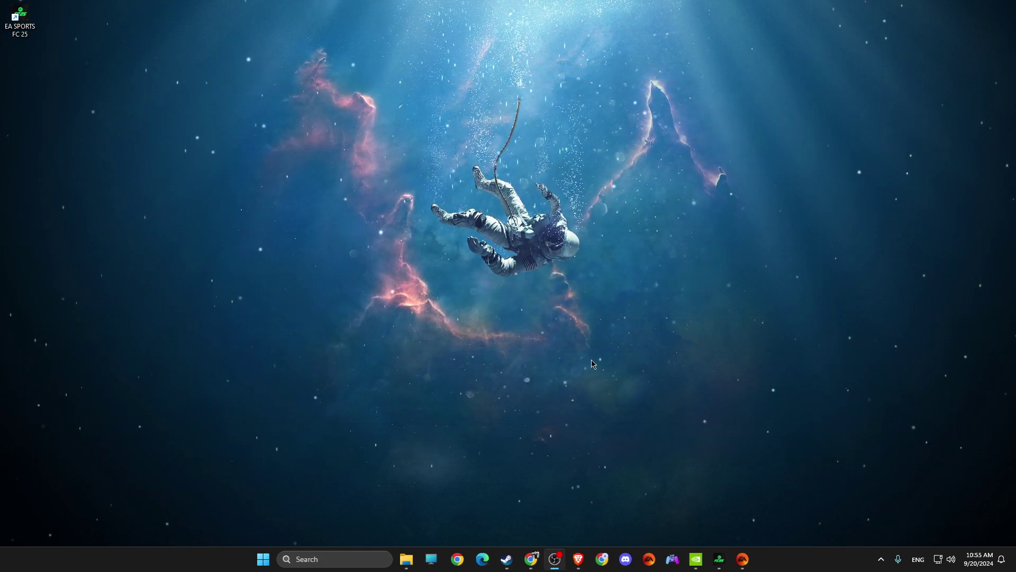
Step: Open the NVIDIA app, view its Drivers page for an available driver update, and minimize the app
click(341, 559)
text(nvidia)
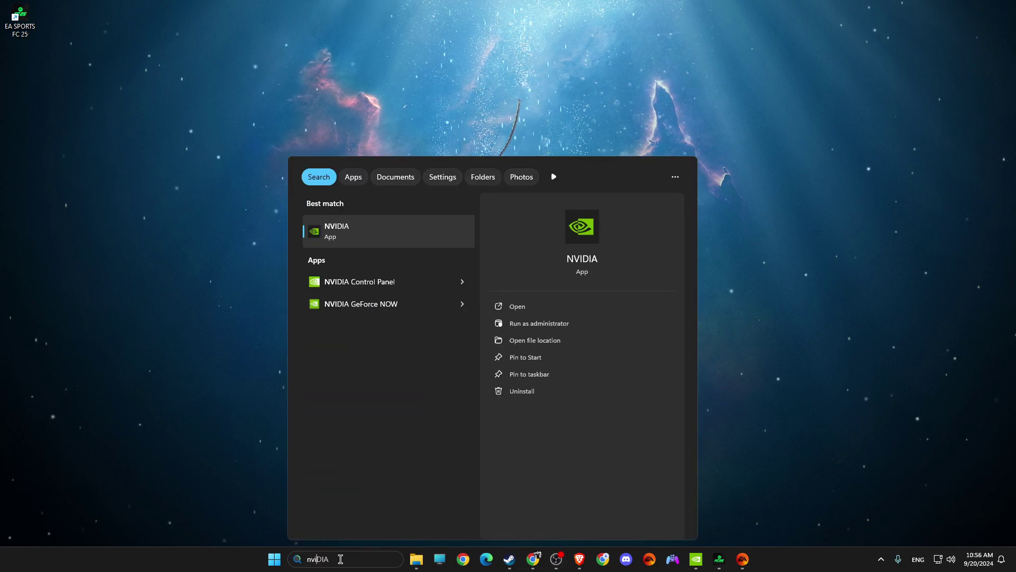
click(352, 236)
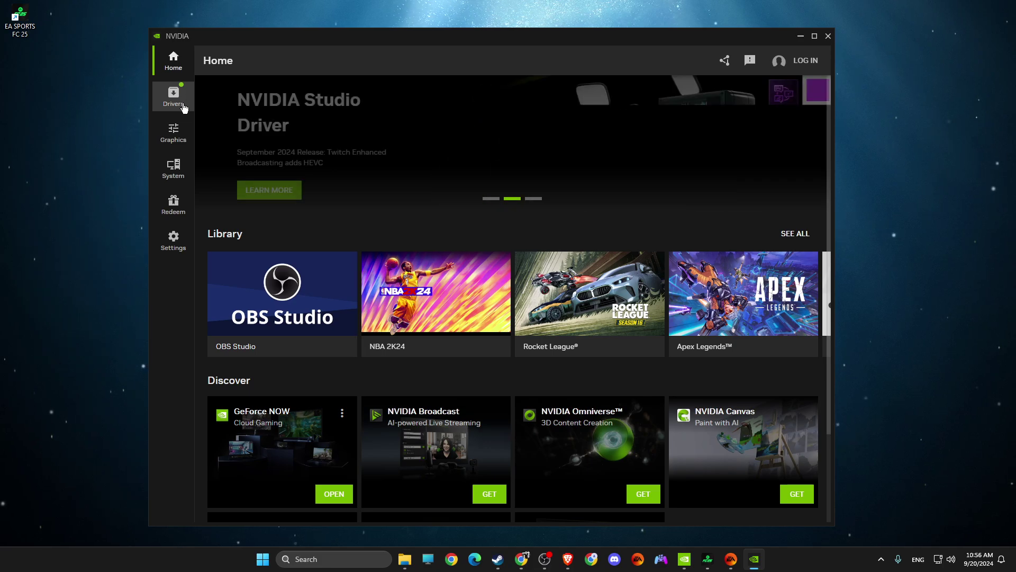
click(185, 106)
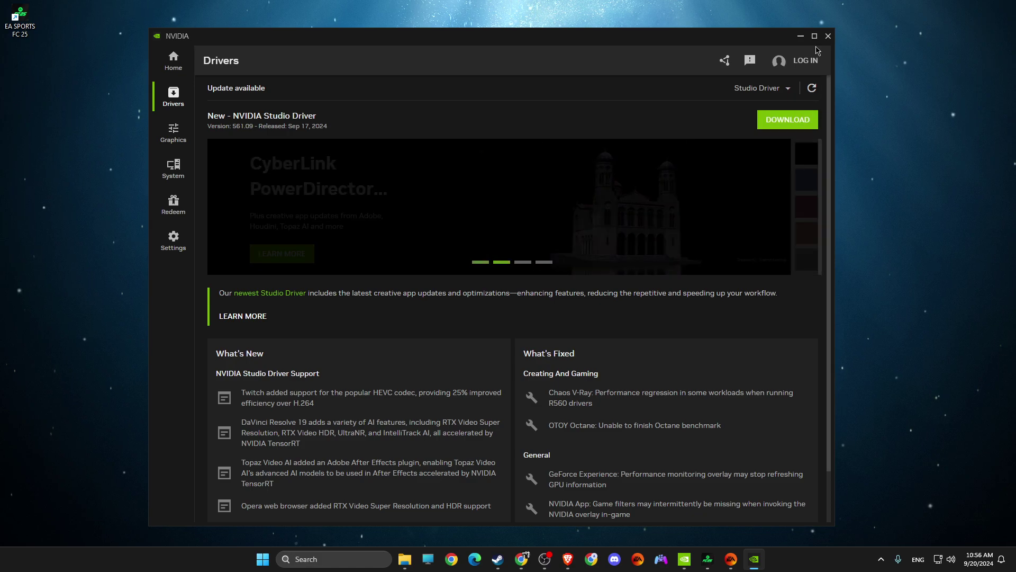
click(800, 36)
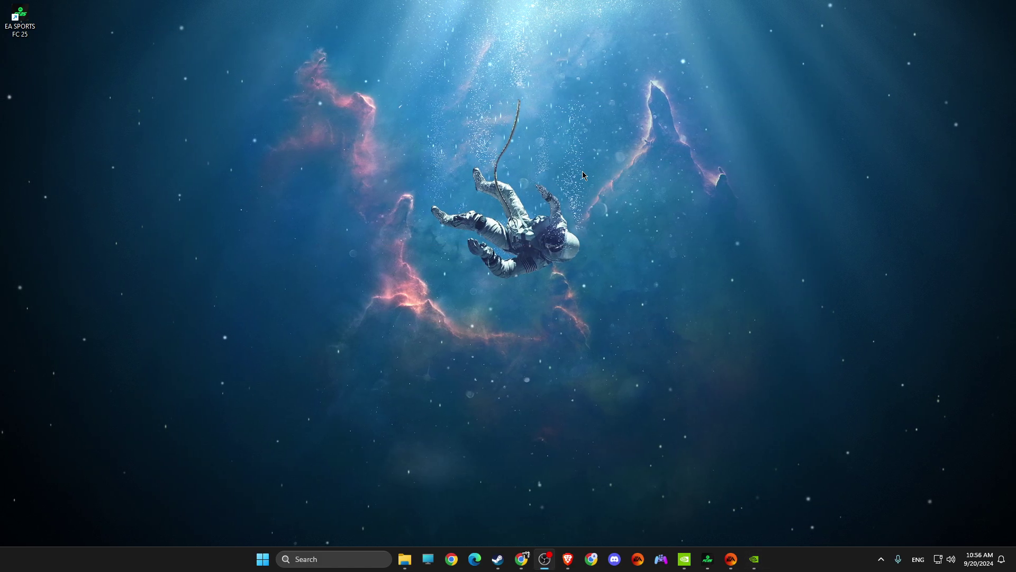
Step: Bring up the NVIDIA Control Panel on Manage 3D settings with the game's program settings, minimizing the NVIDIA app behind it
right_click(543, 160)
click(579, 342)
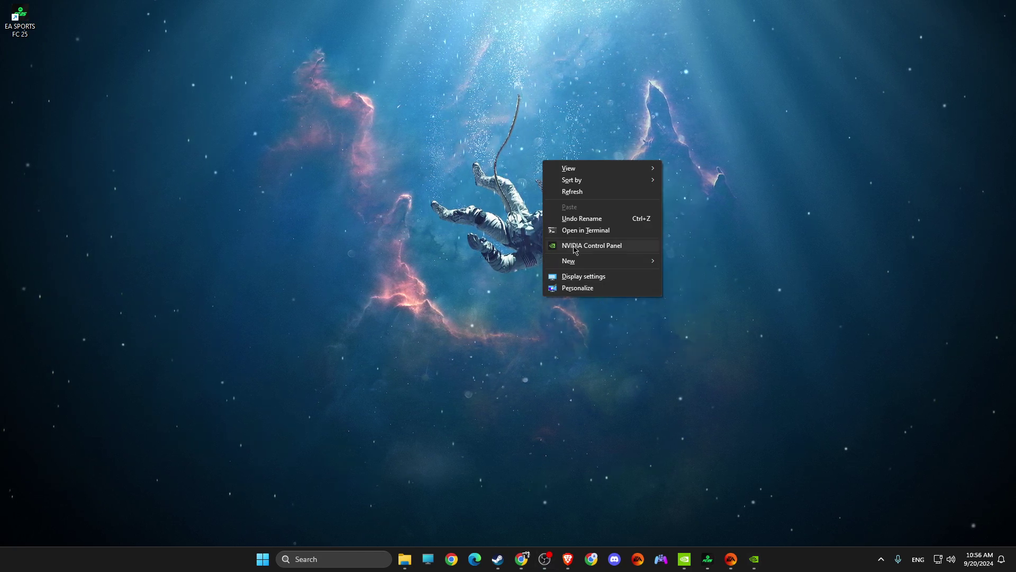
click(754, 565)
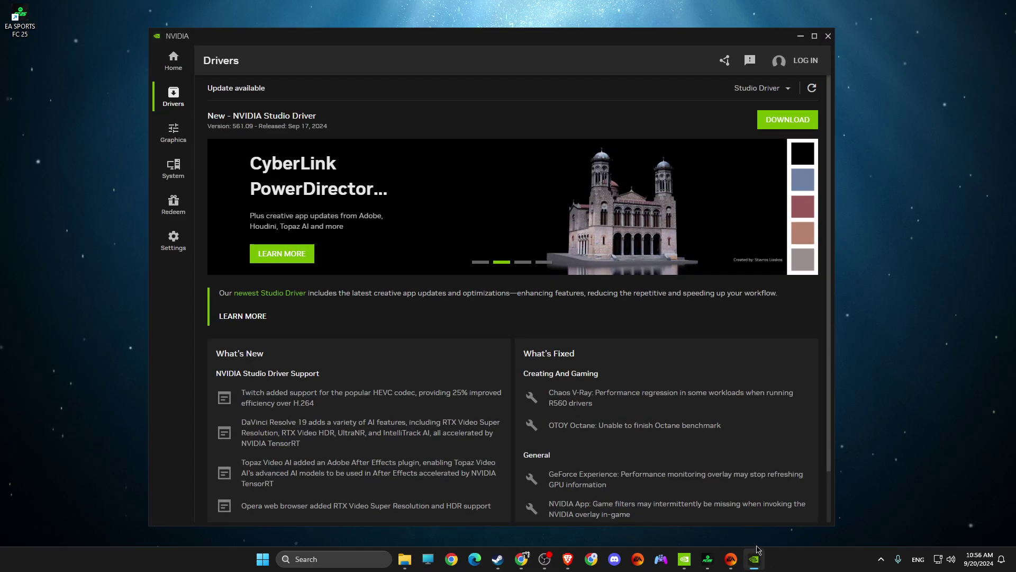
click(684, 559)
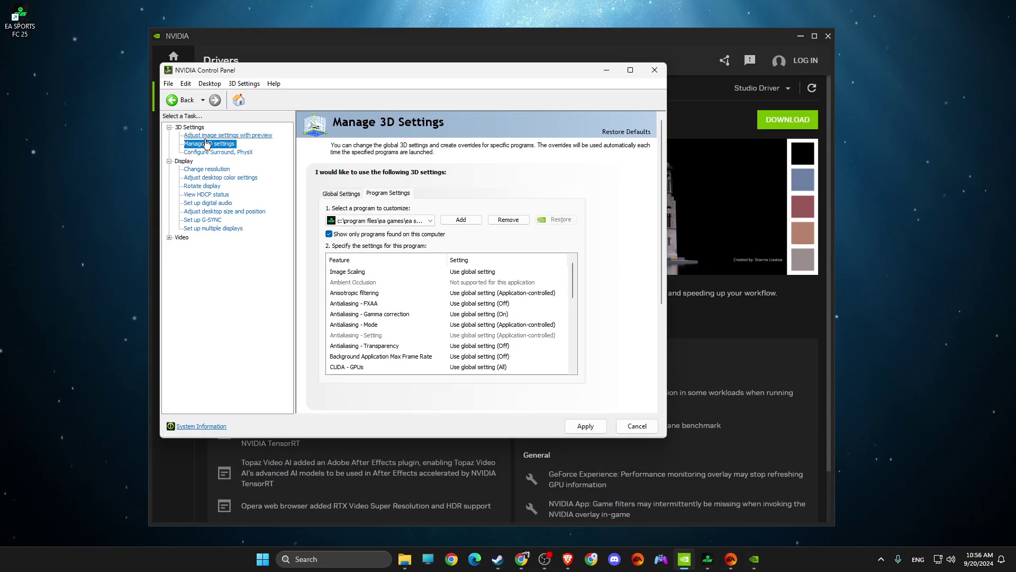
click(801, 36)
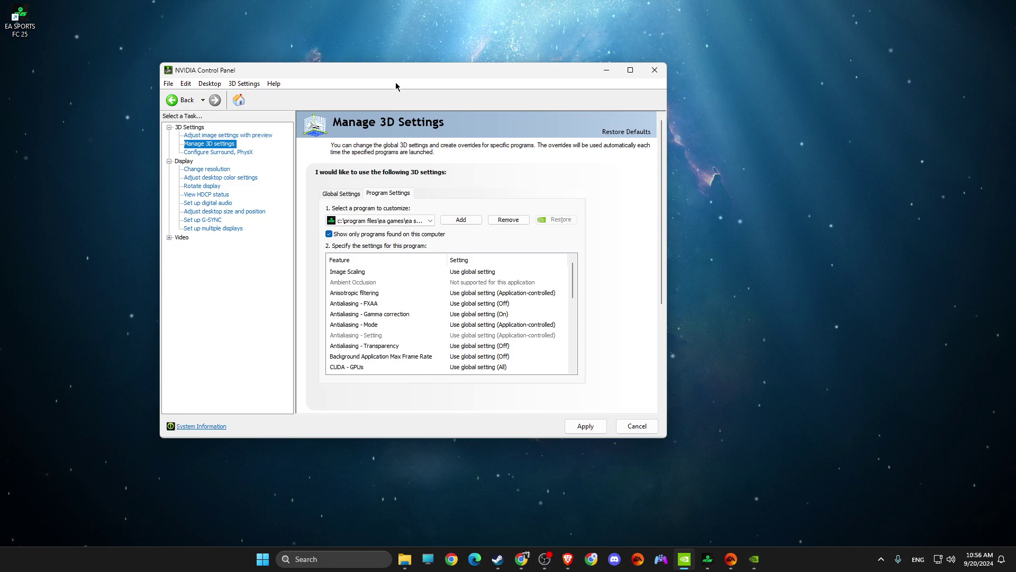
drag(382, 75, 459, 80)
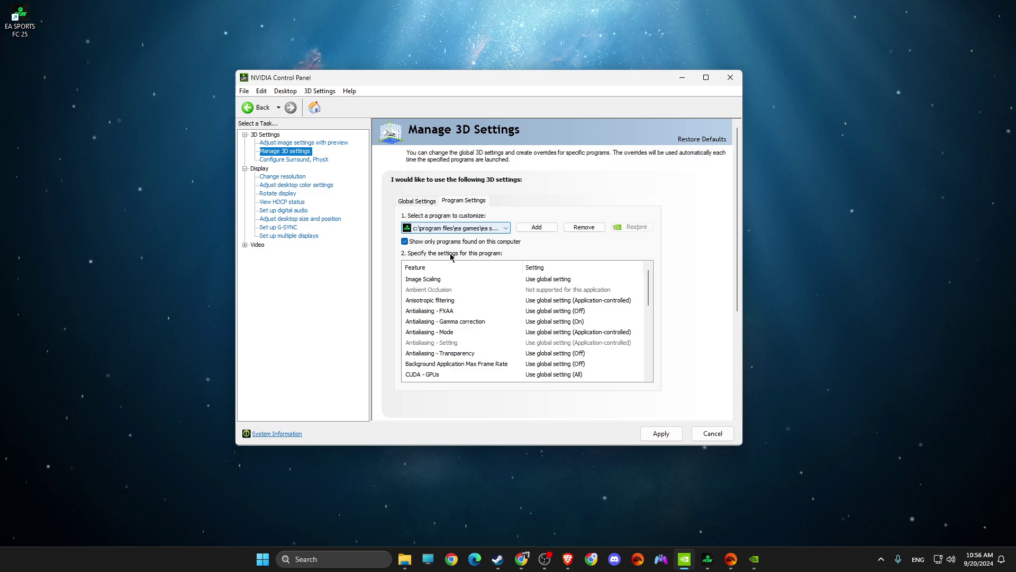
Step: Try the Fixed Refresh option for Monitor Technology in the game's program settings
scroll(487, 281, down, 3)
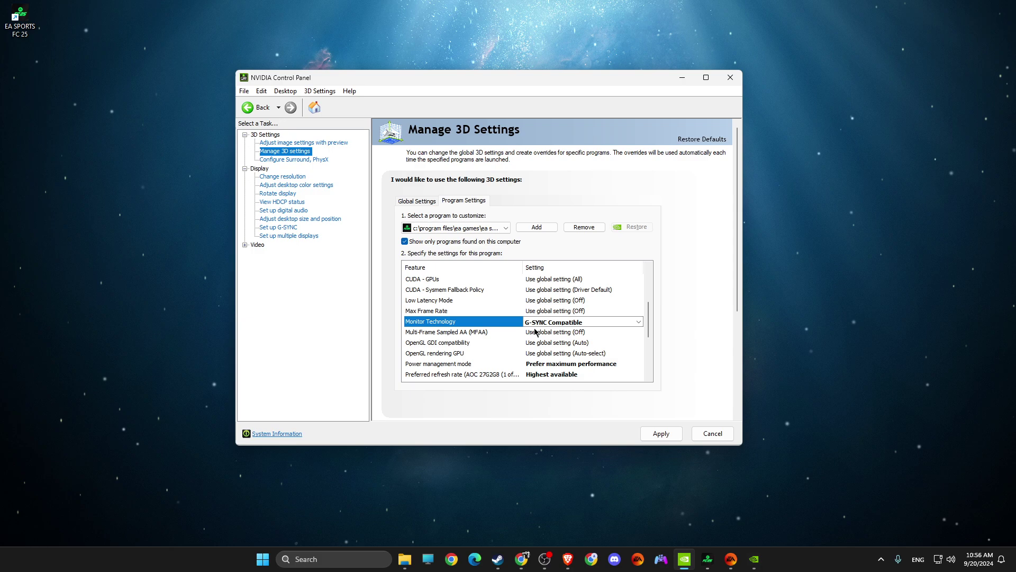
click(570, 325)
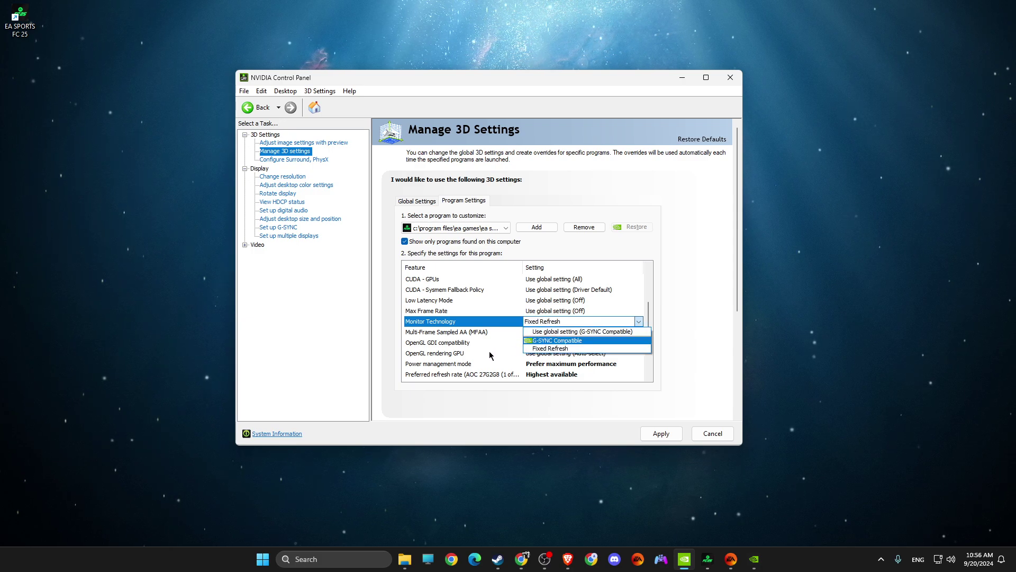
click(399, 376)
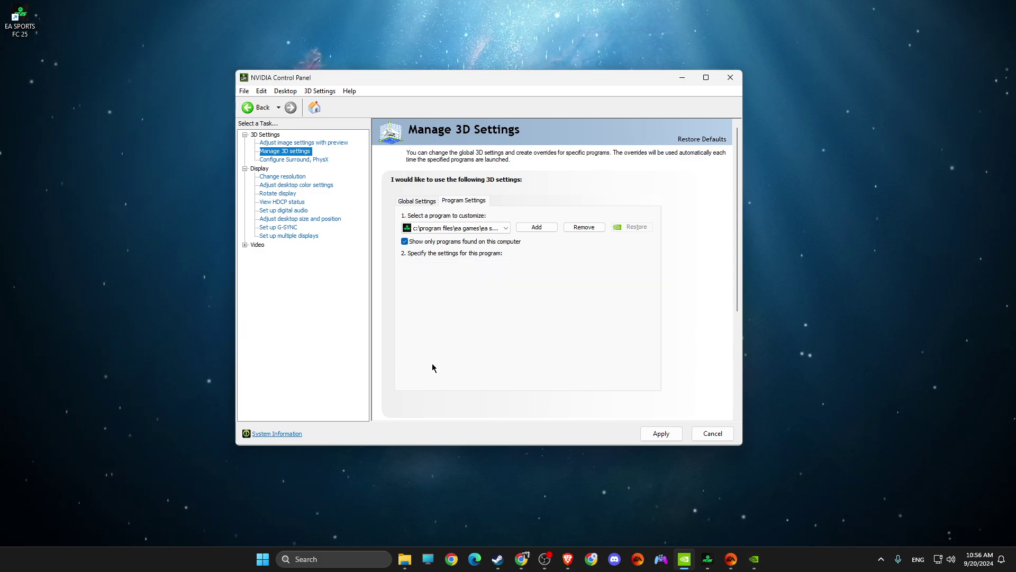
click(439, 363)
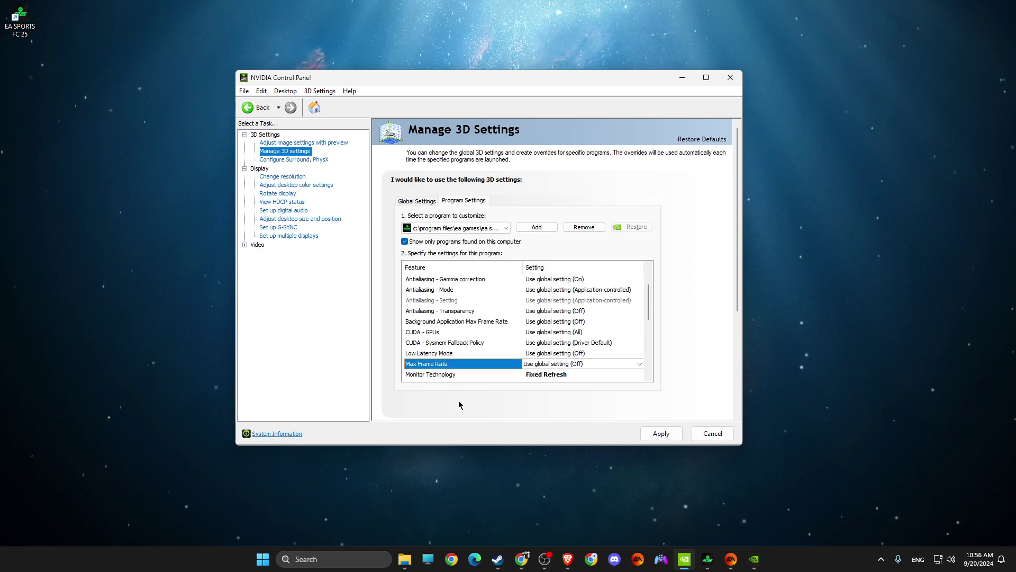
scroll(458, 404, down, 2)
scroll(411, 309, down, 2)
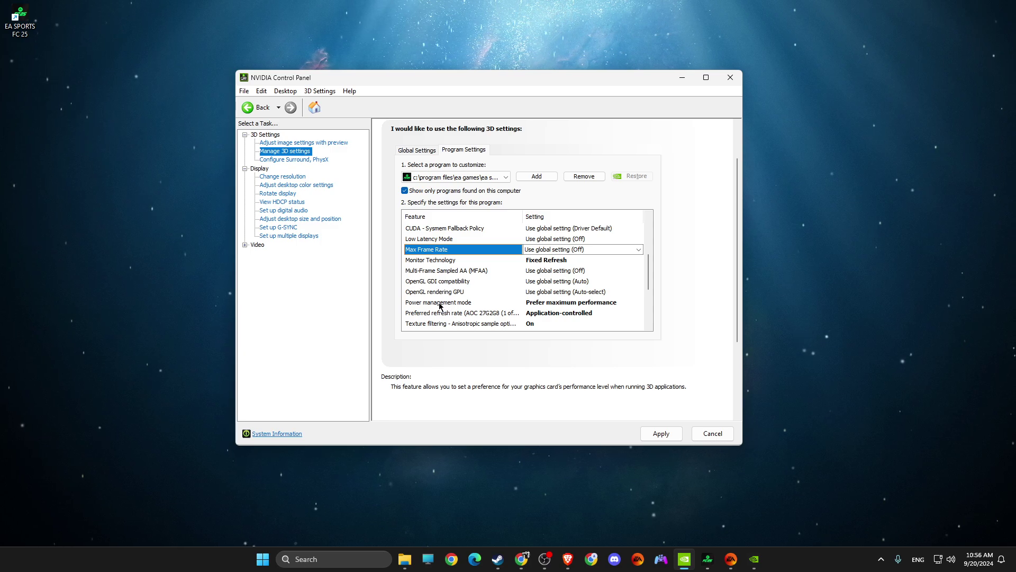
Step: Set Monitor Technology to G-SYNC Compatible in the game's program settings
click(546, 260)
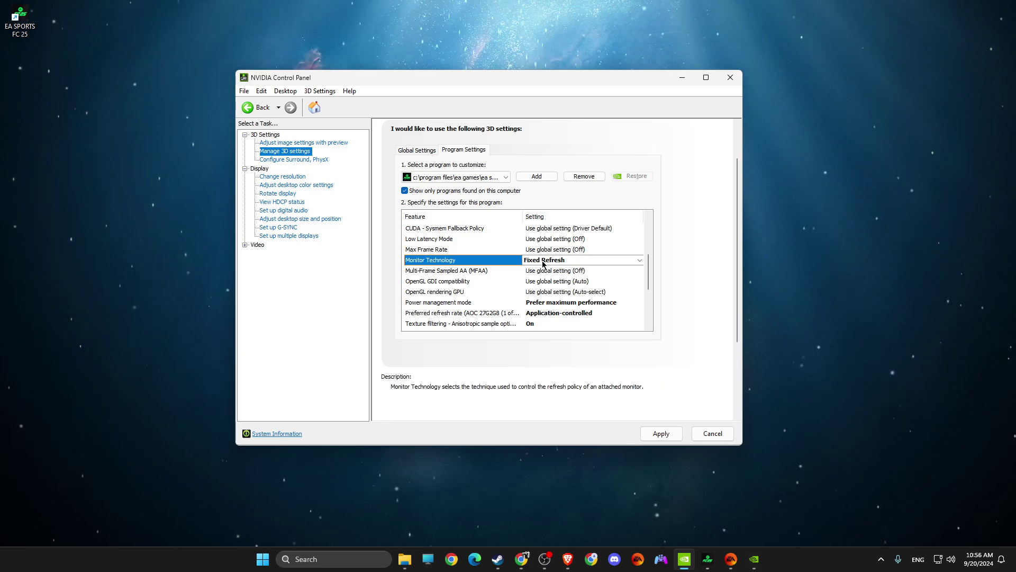
click(546, 260)
click(592, 279)
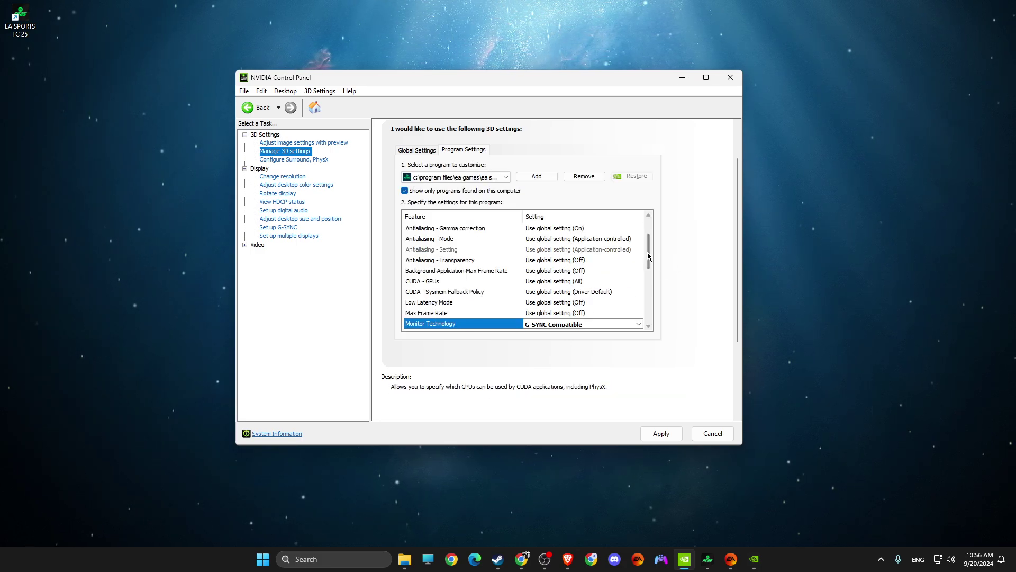
Step: Review the game's remaining 3D settings and close the NVIDIA Control Panel without applying the pending changes
drag(648, 254, 650, 292)
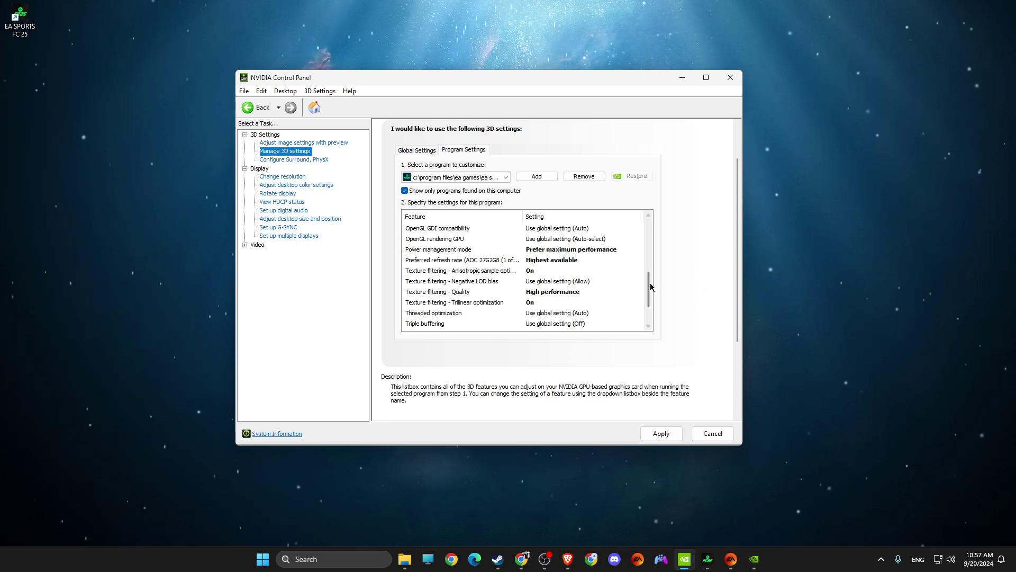
scroll(651, 294, down, 2)
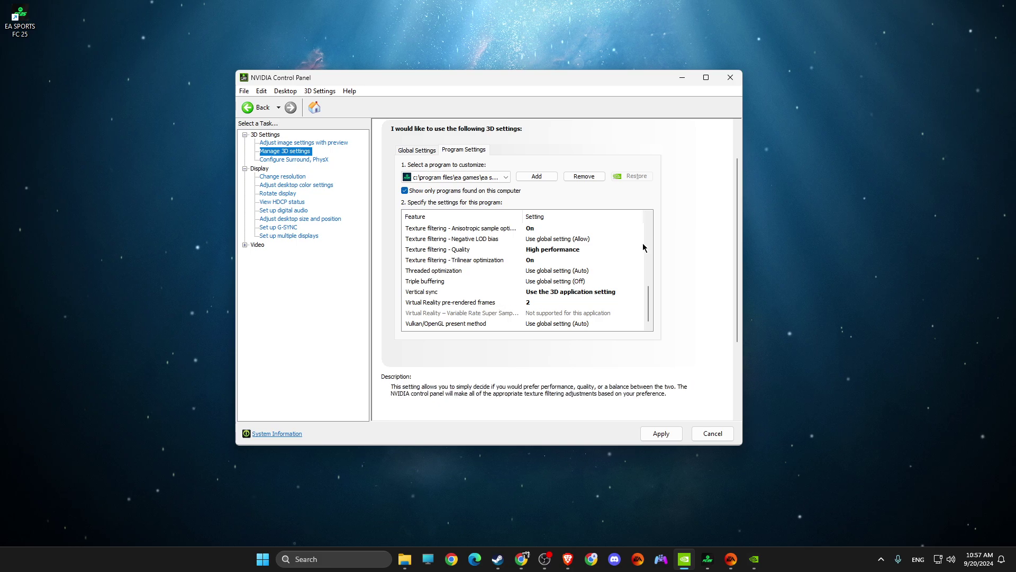
click(730, 79)
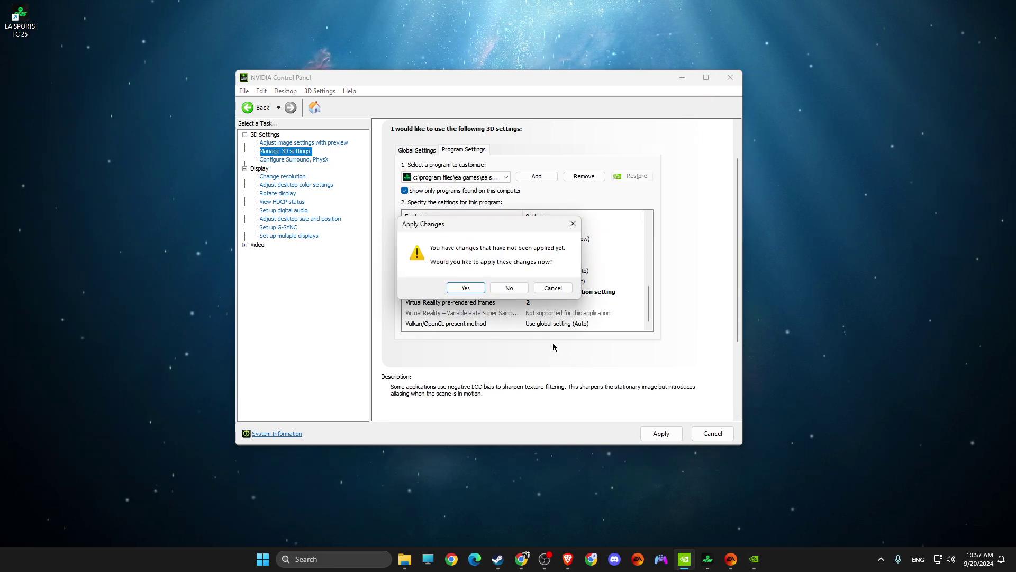
click(503, 288)
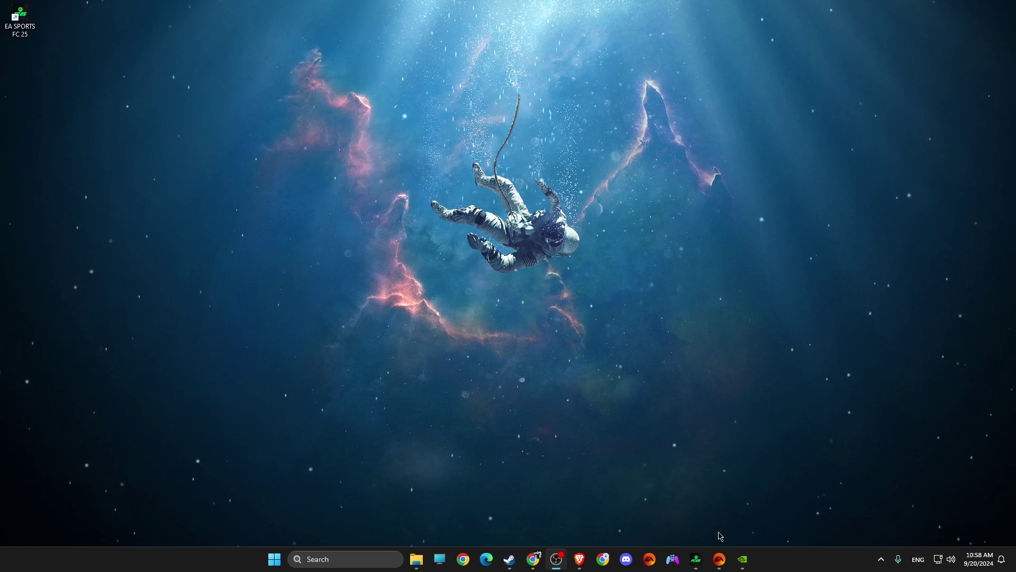
Step: Switch to the EA app, try to start App Recovery, dismiss the notice, and minimize the app
click(719, 560)
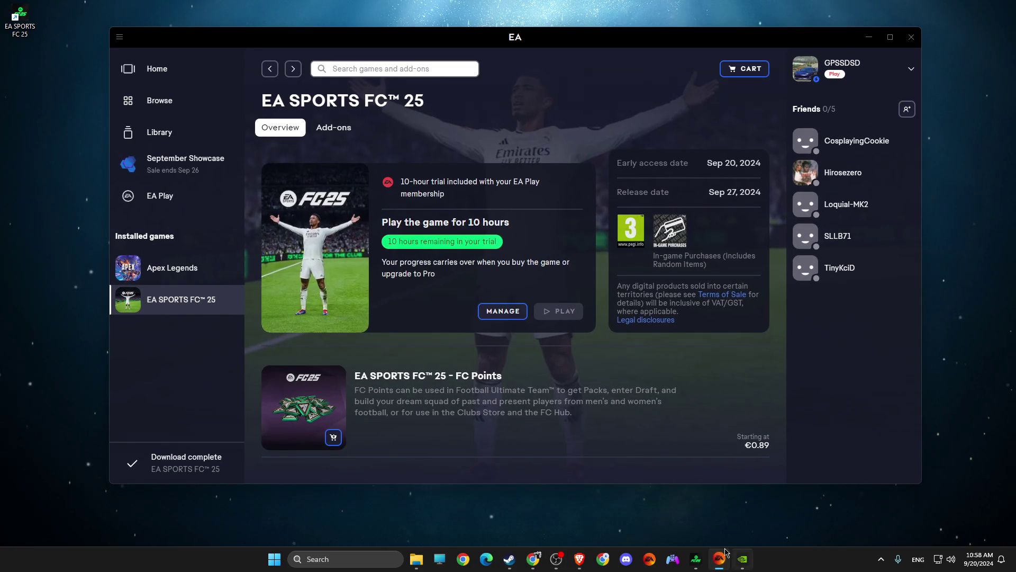
click(120, 39)
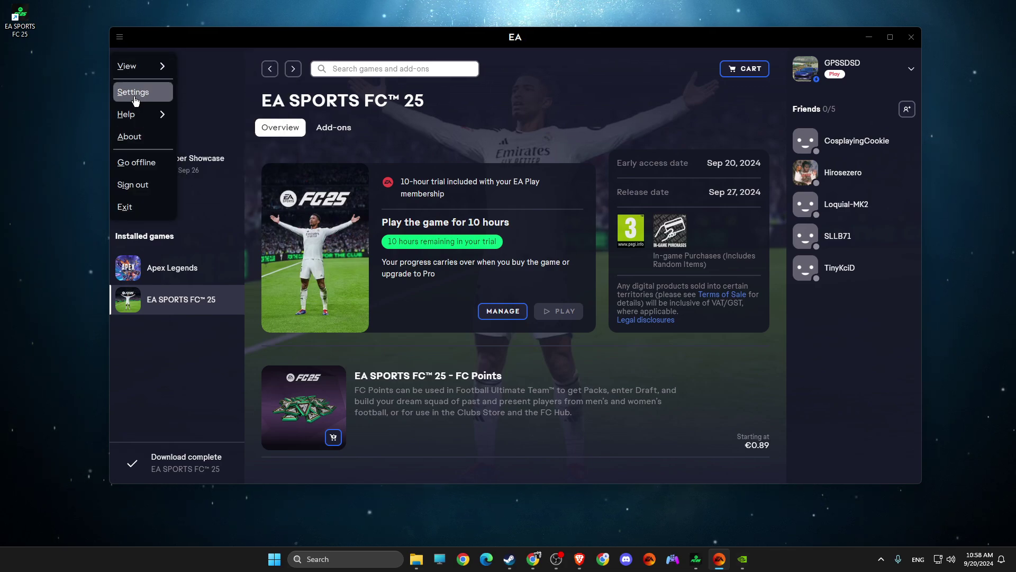
mouse_move(139, 116)
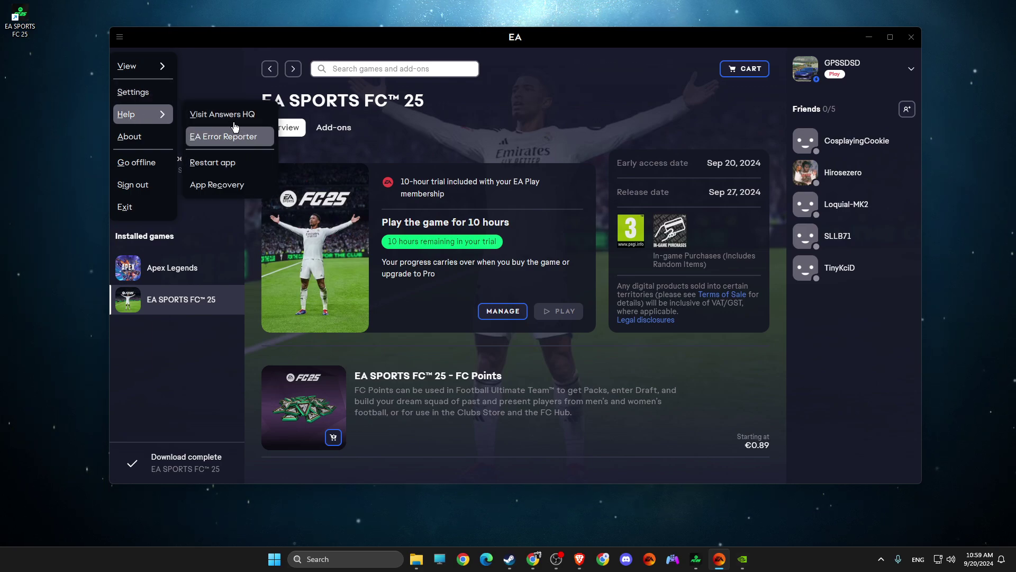
click(217, 183)
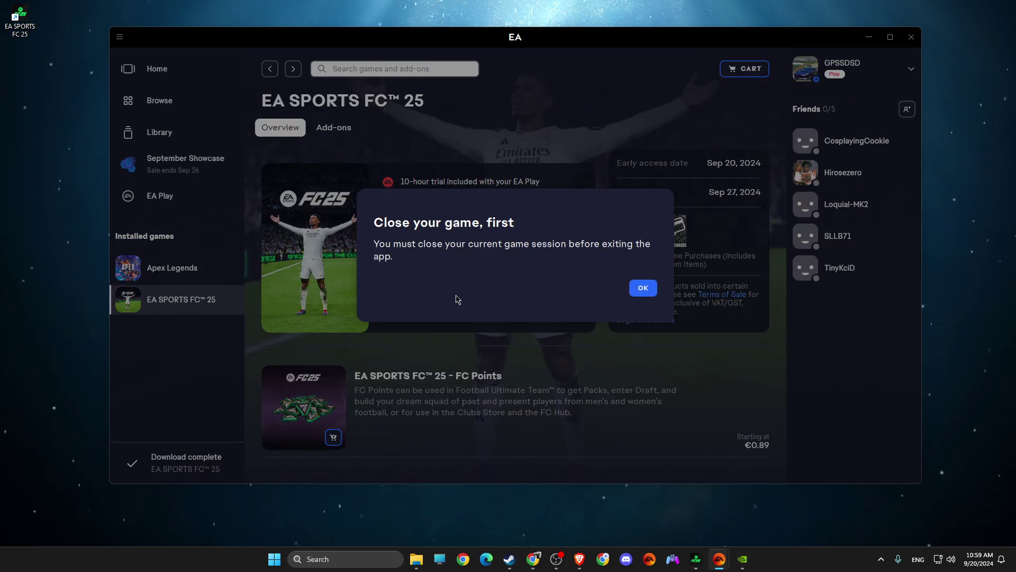
click(642, 289)
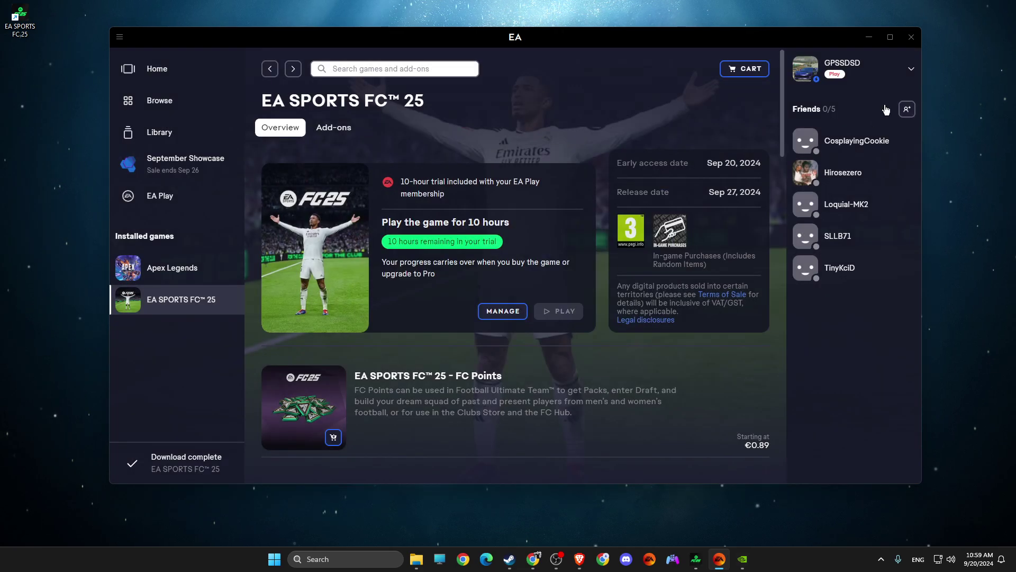
click(869, 38)
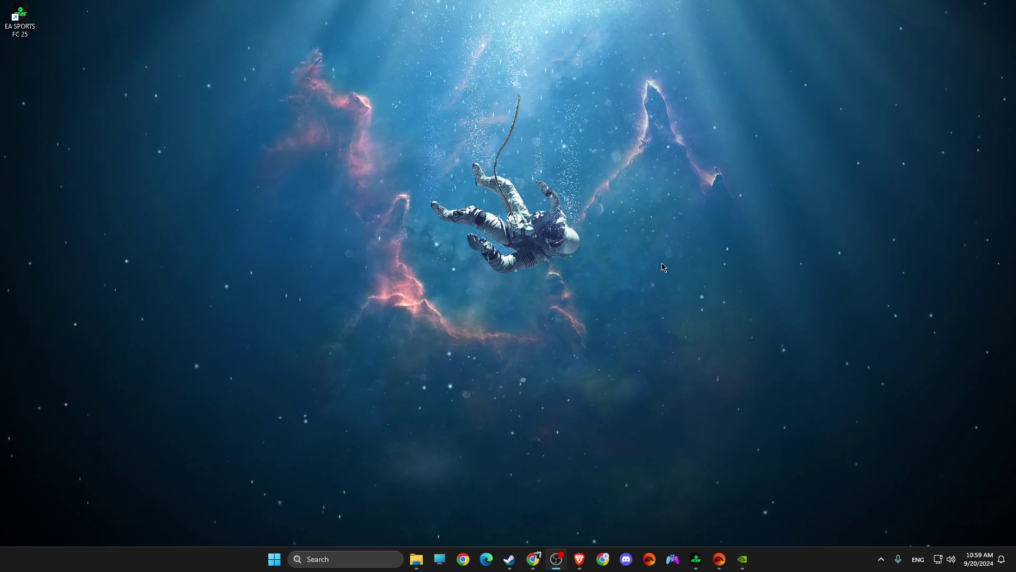
Step: Switch to Steam, view the Clear Download Cache option in the Downloads settings, close the settings, and minimize Steam
mouse_move(510, 559)
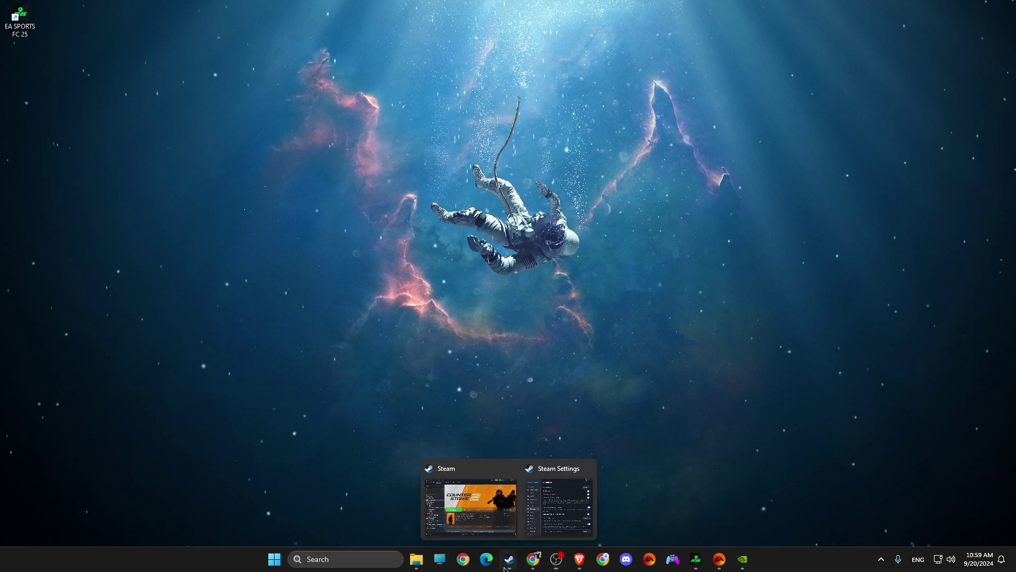
click(483, 497)
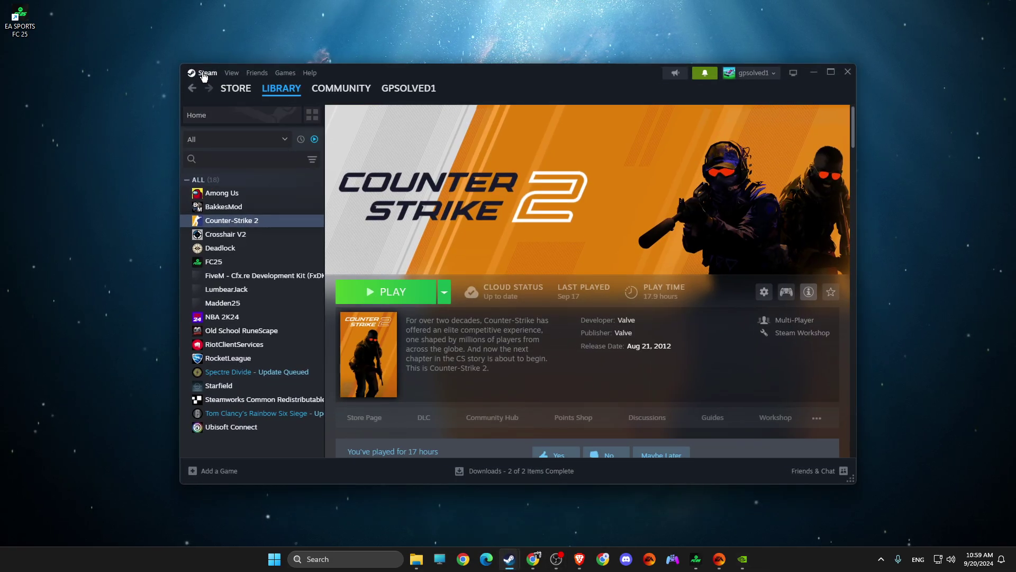
click(509, 559)
click(551, 509)
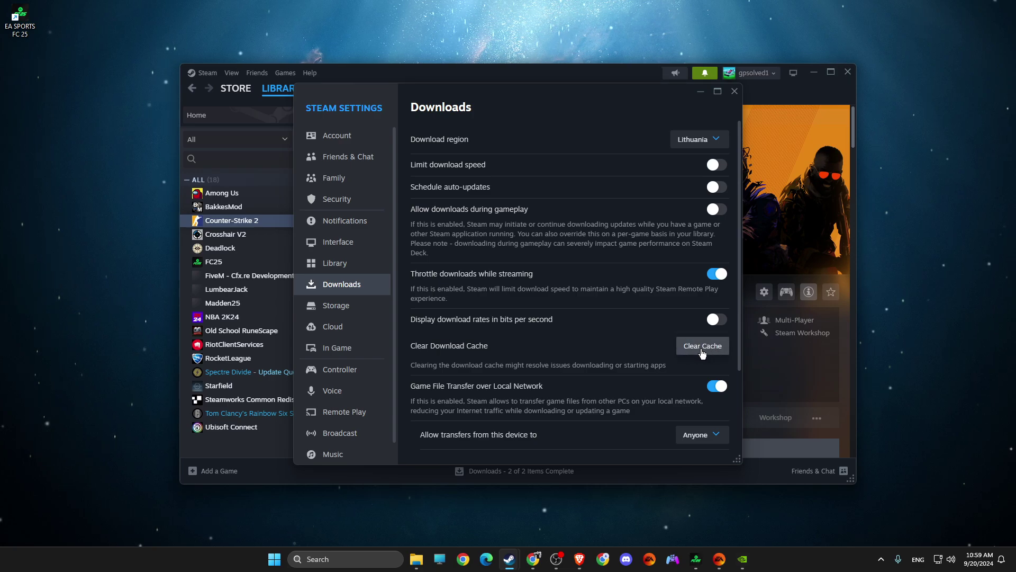
click(735, 91)
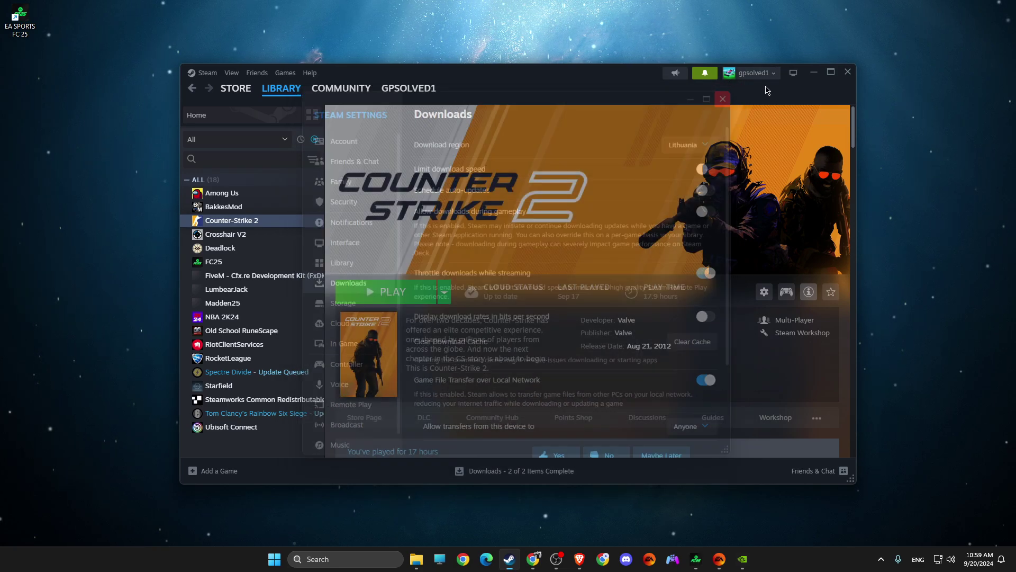
click(812, 75)
Step: Open the local app data folder by running %localappdata% and move its window toward the middle of the screen
click(345, 557)
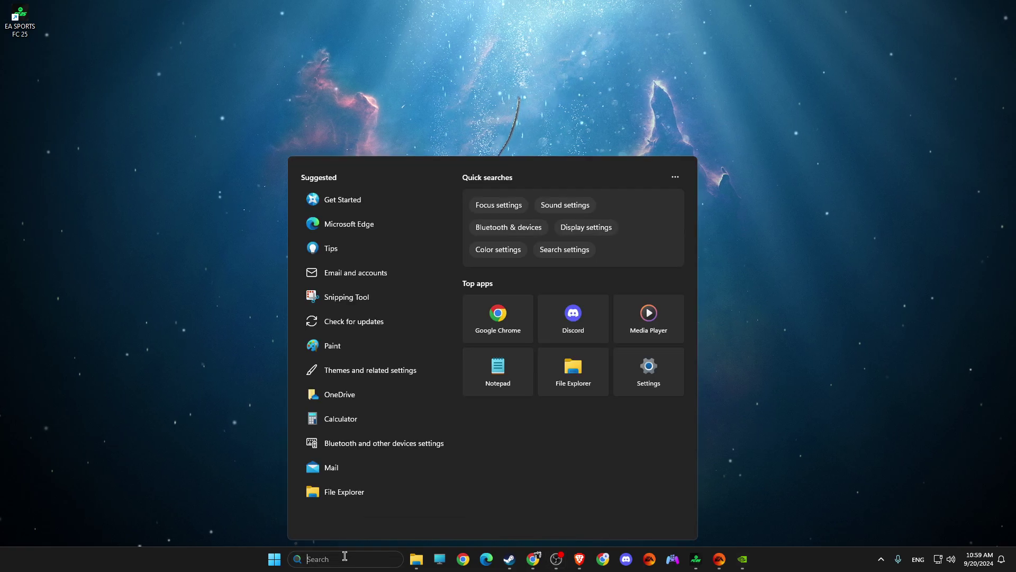
text(run)
click(335, 233)
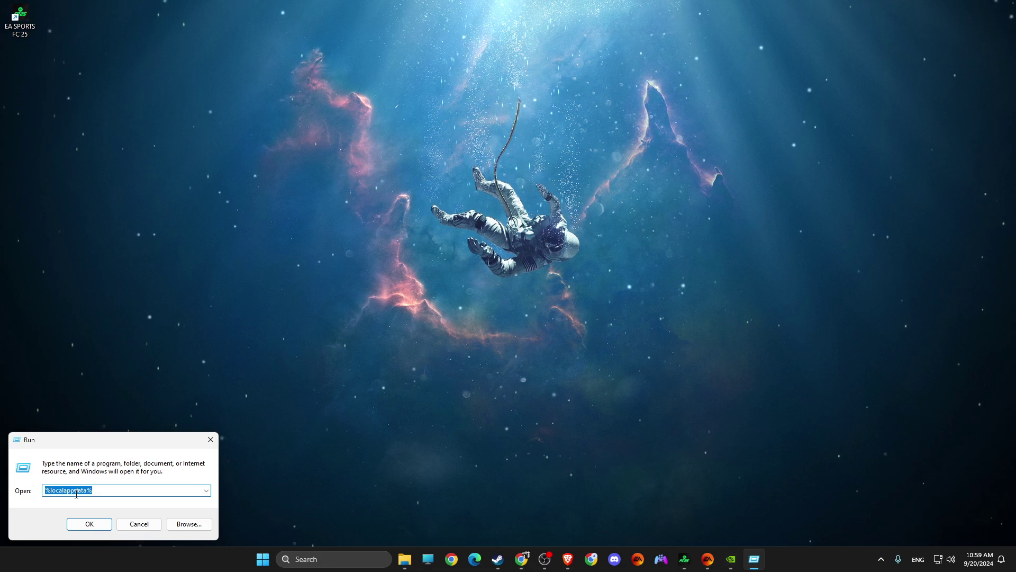
click(89, 521)
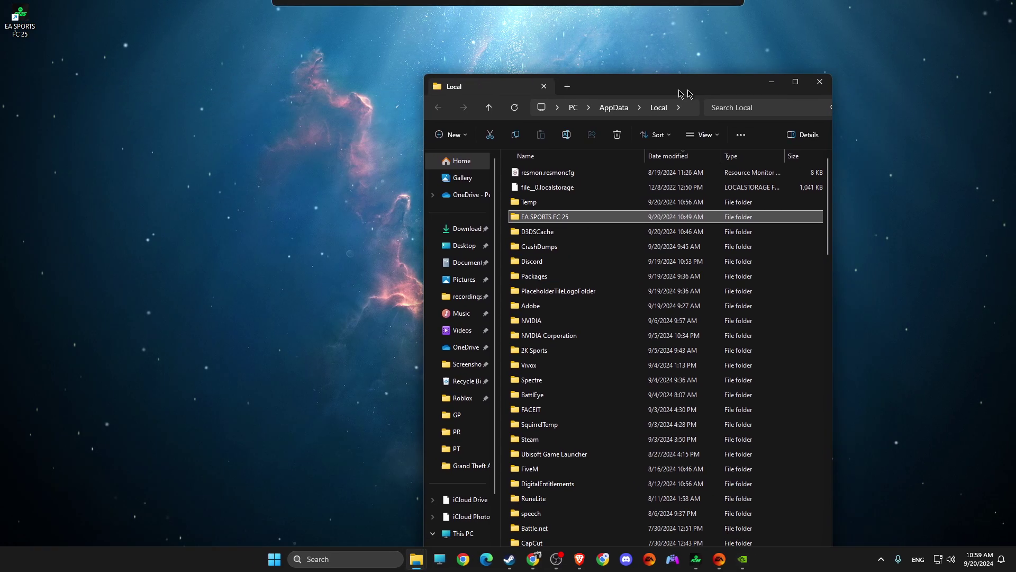
drag(681, 93, 508, 75)
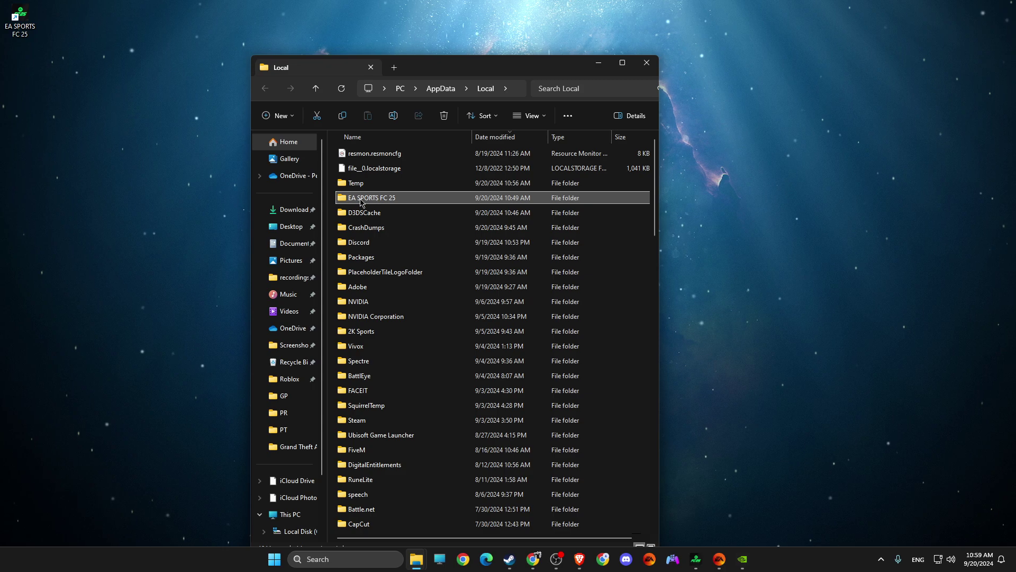
Step: Locate the EA SPORTS FC 25 folder, view its delete option without using it, and close the Local folder
click(360, 200)
click(366, 213)
click(366, 198)
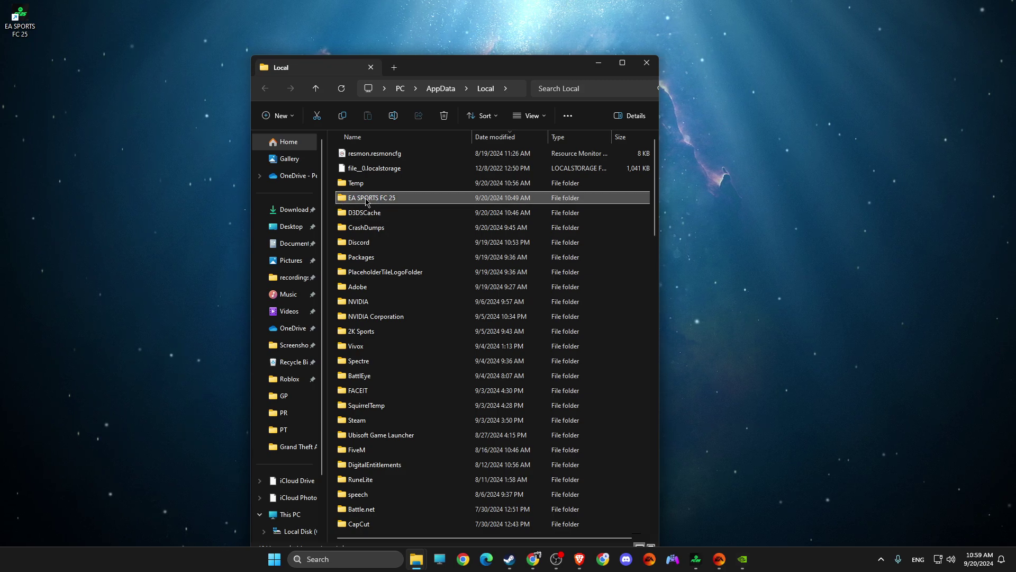
right_click(366, 201)
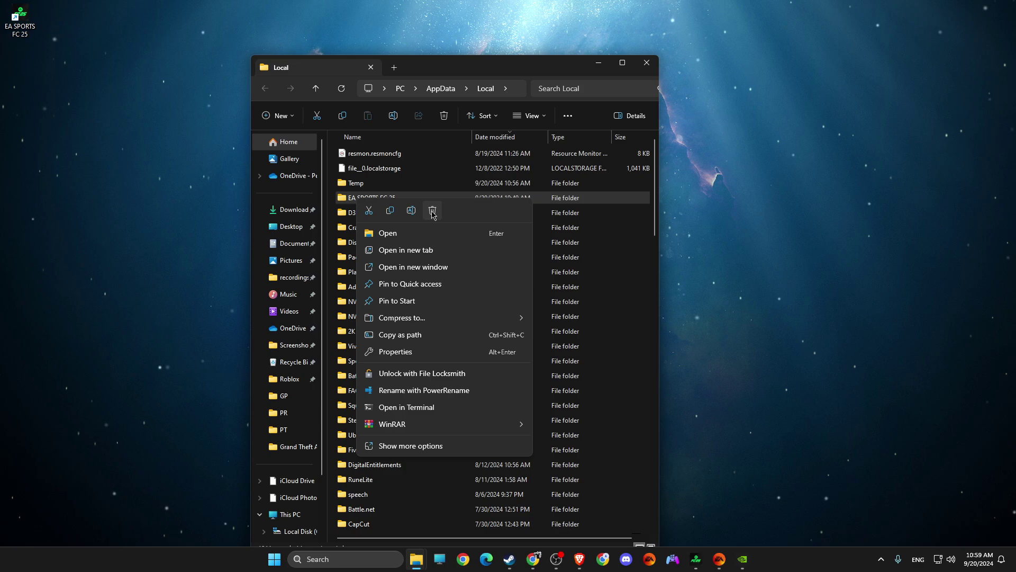
click(362, 227)
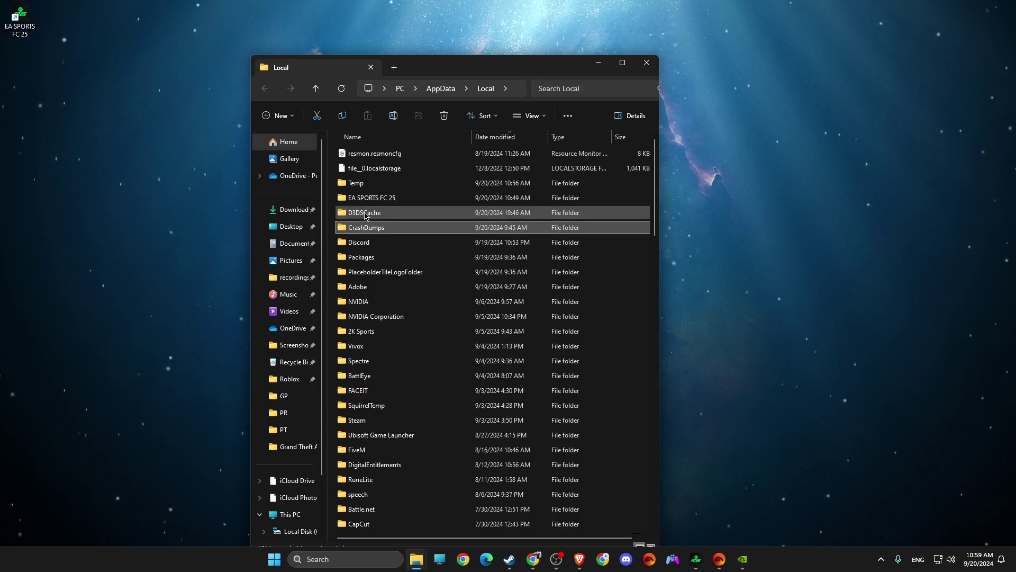
click(381, 199)
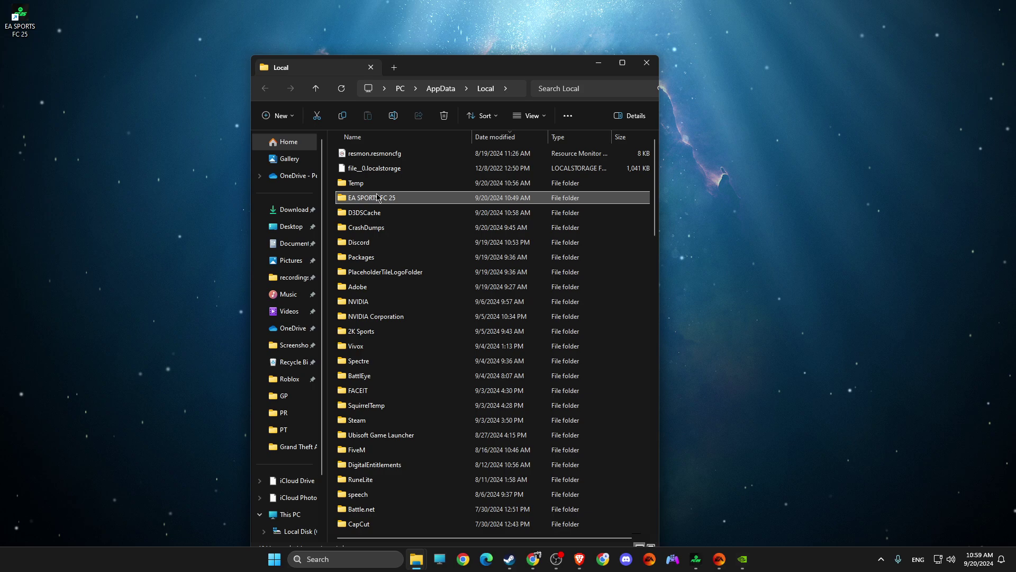
mouse_move(692, 557)
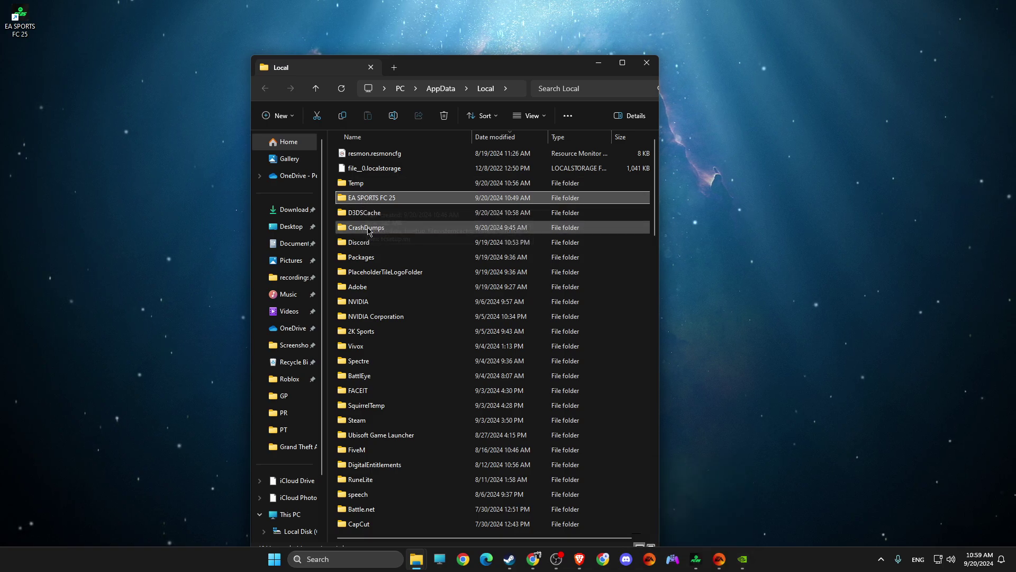
click(646, 62)
Step: Open the Windows storage settings and show the Temporary files cleanup list
click(332, 557)
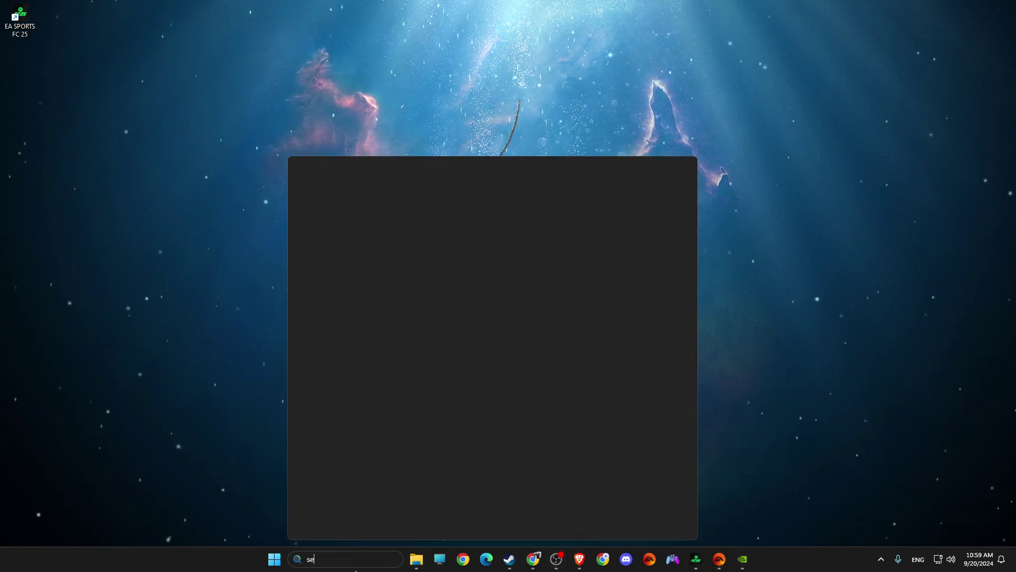
text(settings)
key(Return)
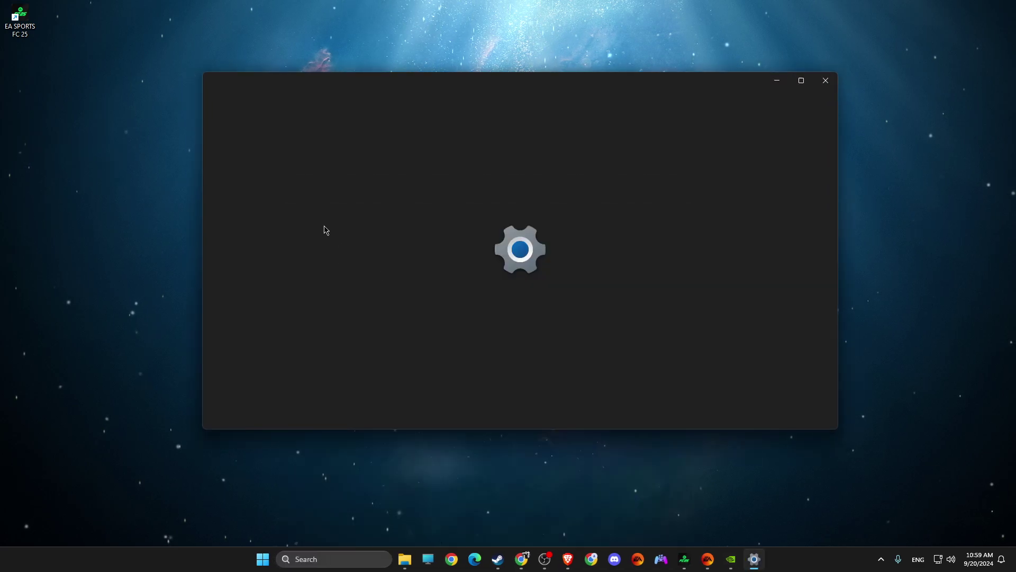
text(tempo)
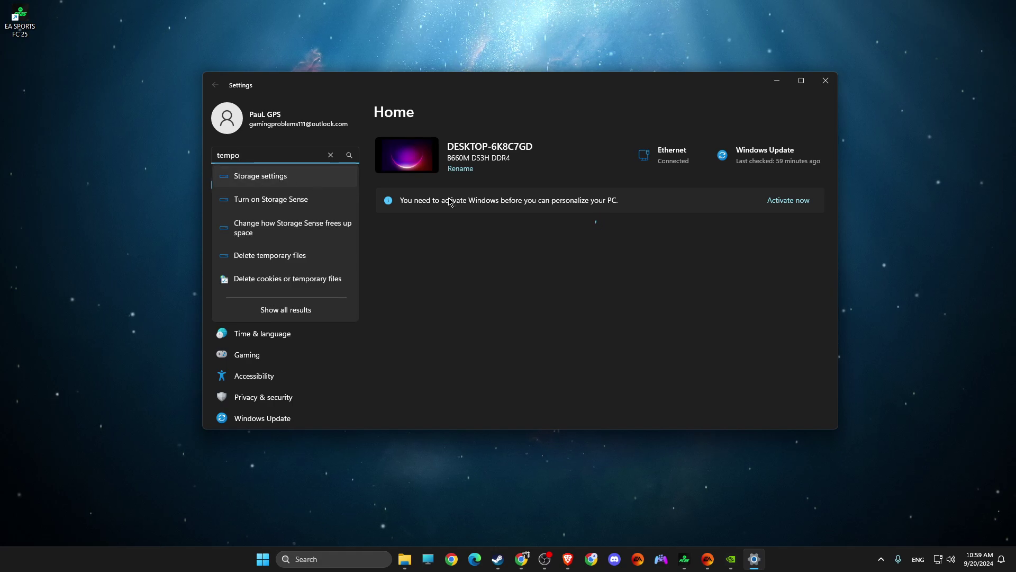
key(Return)
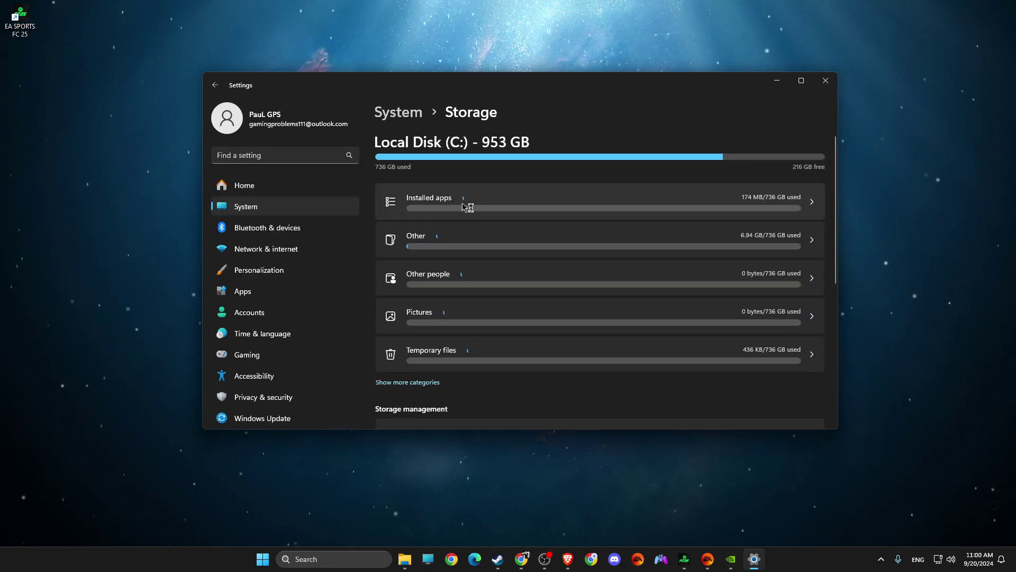
click(435, 359)
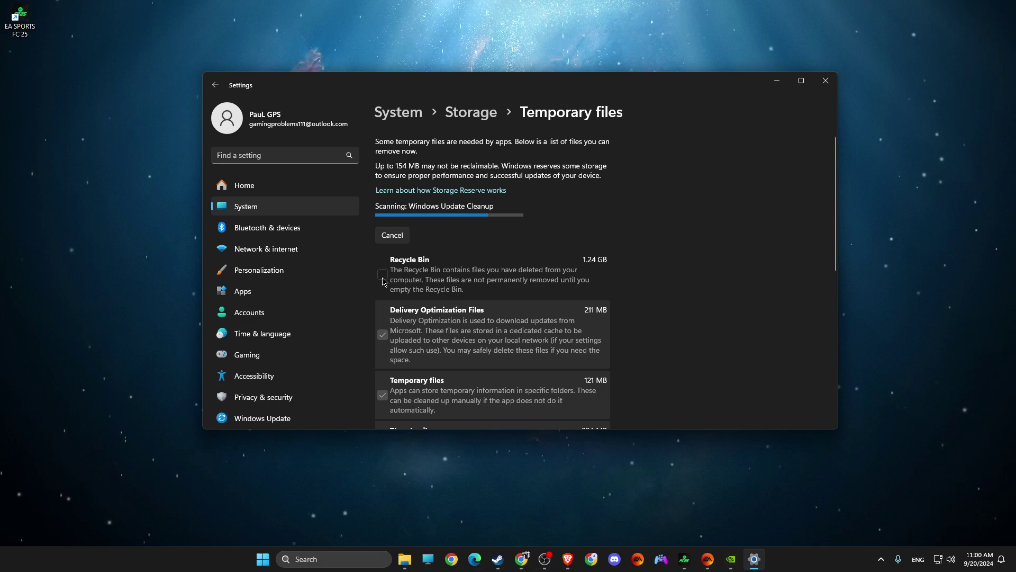
Step: Remove the preselected temporary files, including DirectX Shader Cache, leaving Recycle Bin and Downloads unselected, and minimize Settings
scroll(416, 228, down, 10)
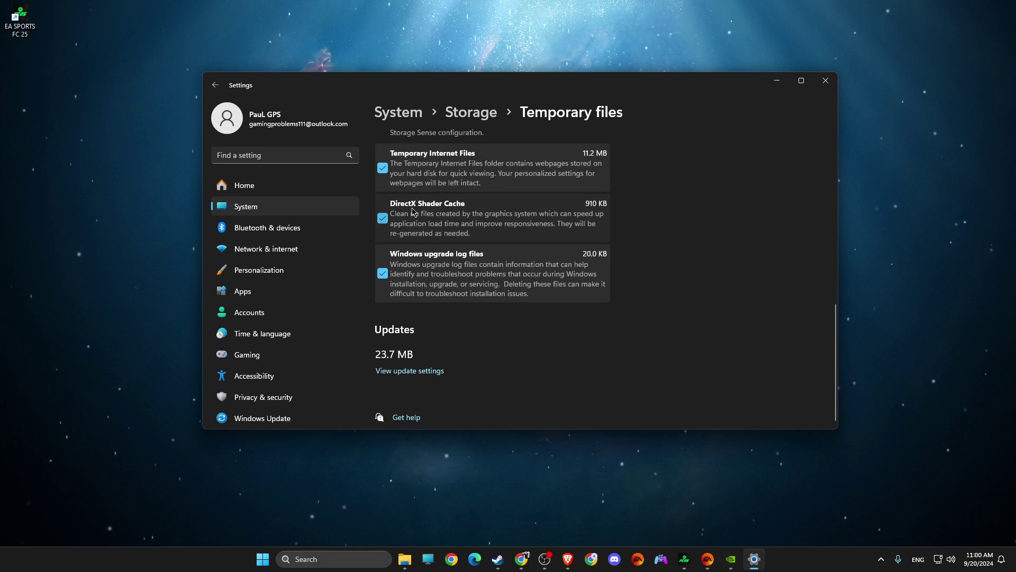
scroll(430, 238, up, 1)
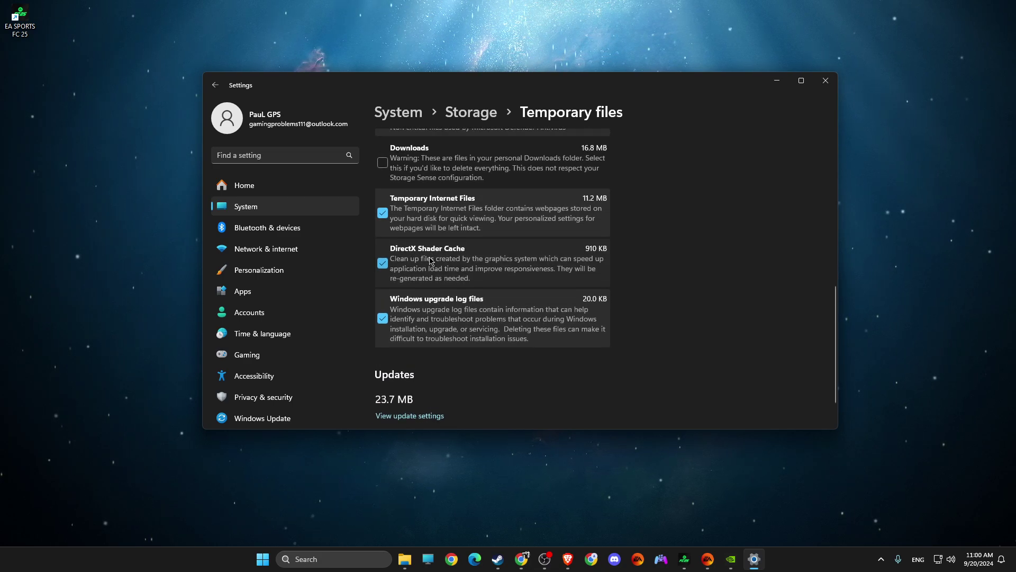
scroll(430, 260, up, 10)
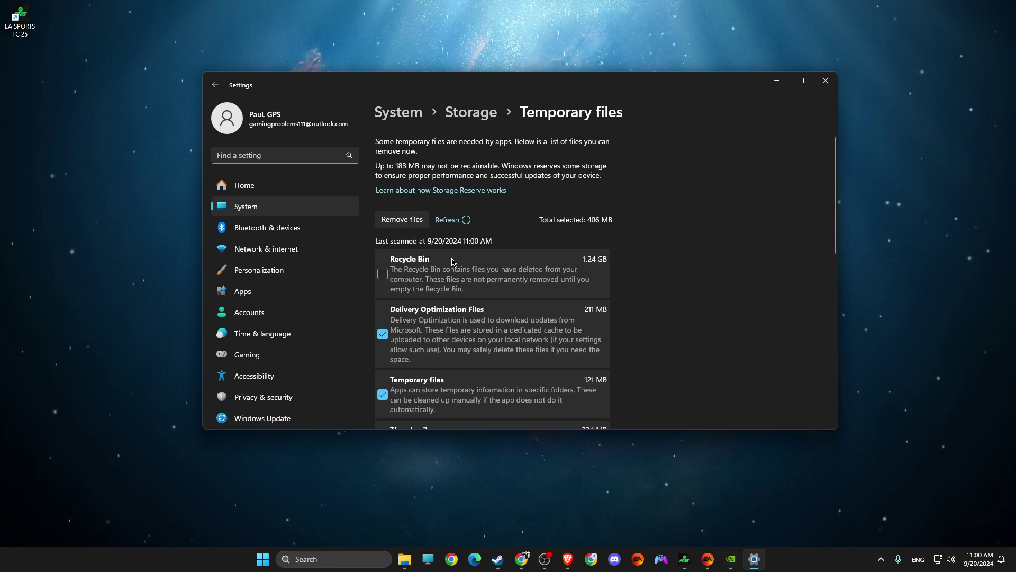
click(413, 223)
click(470, 282)
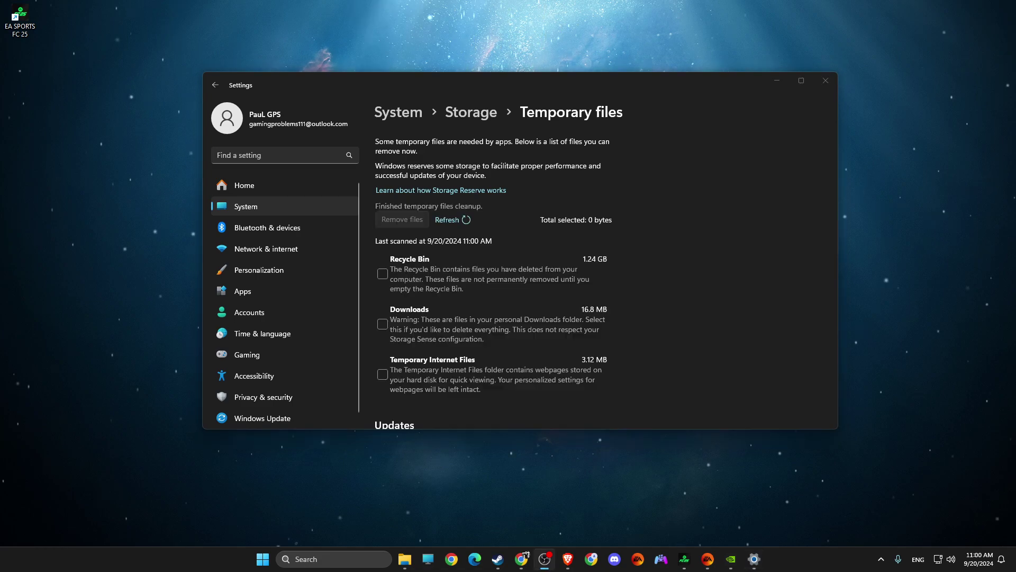
click(785, 84)
Step: Switch to the EA app, open the EA SPORTS FC 25 install folder from its library properties, copy its path, and close the folder
click(708, 567)
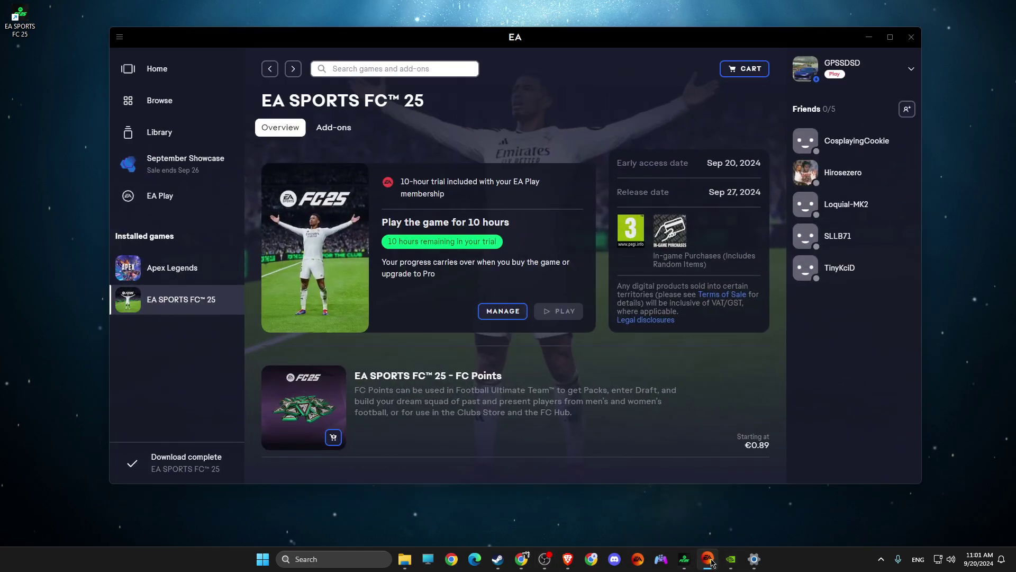
click(160, 134)
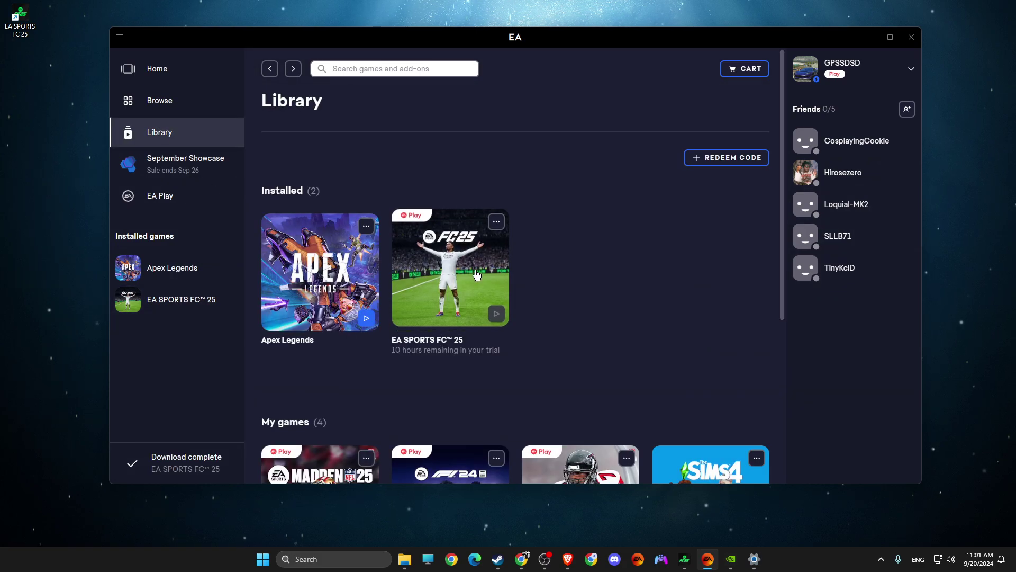
click(496, 226)
click(464, 278)
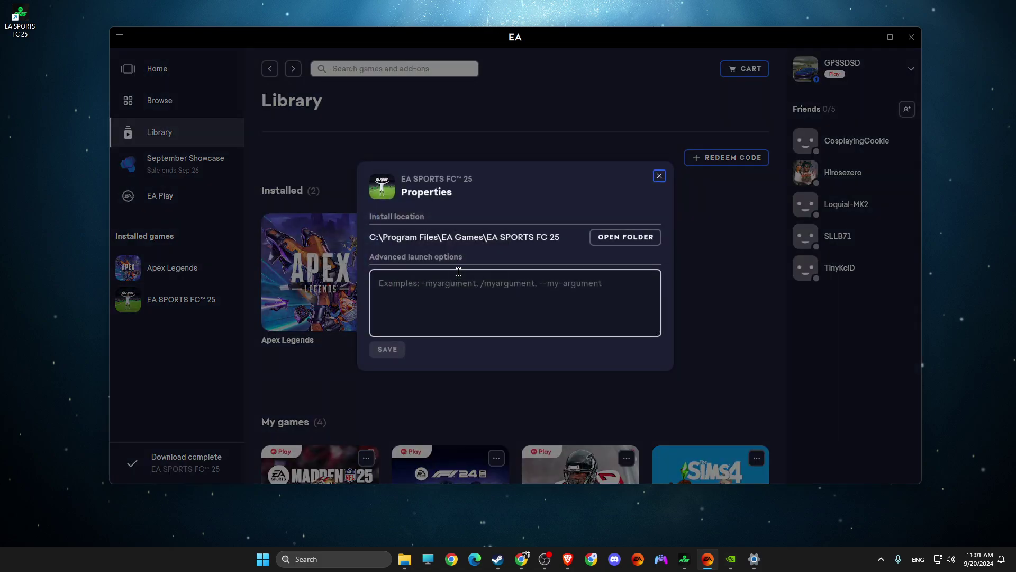
click(624, 237)
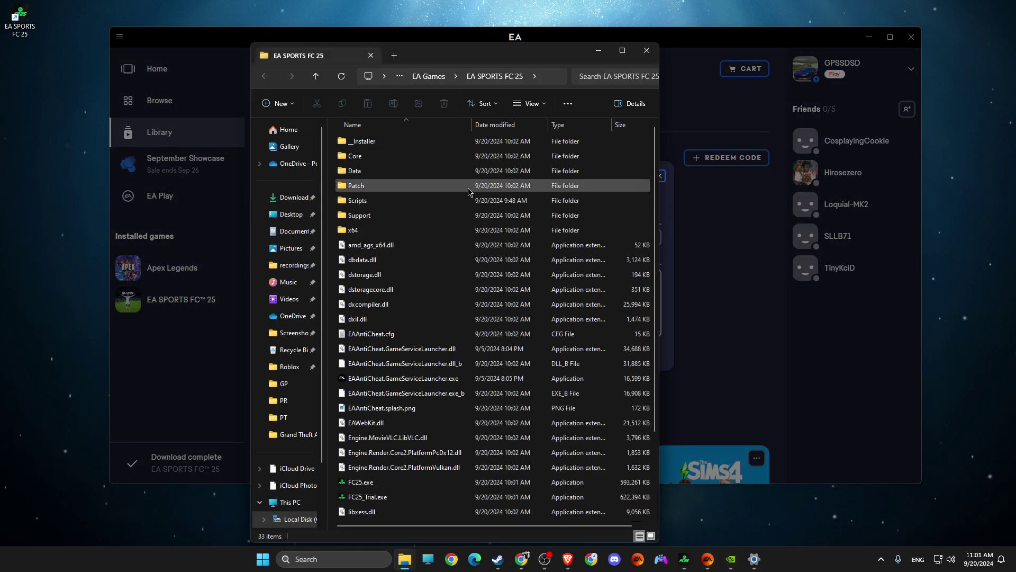
click(543, 81)
key(ctrl+c)
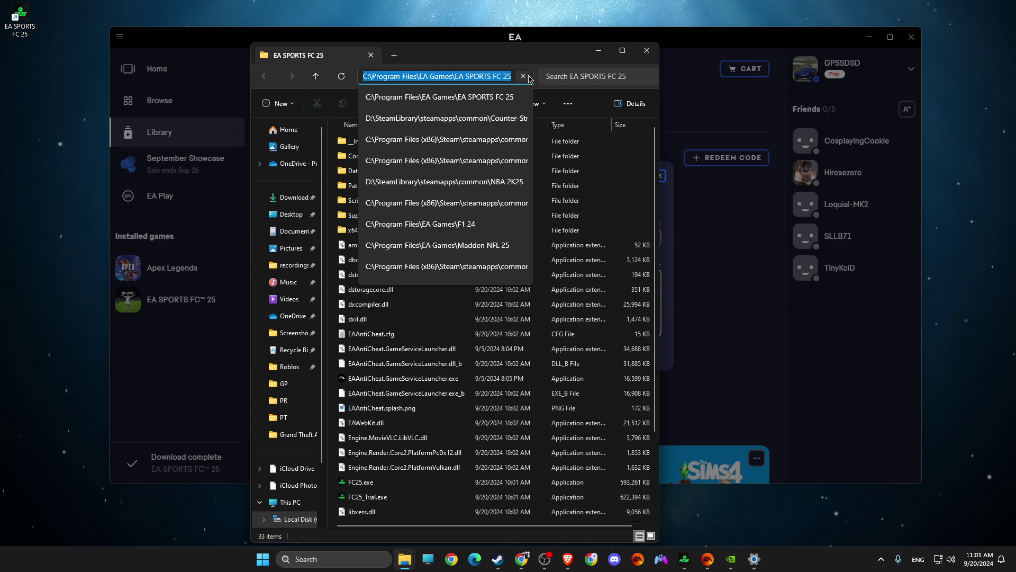
click(647, 50)
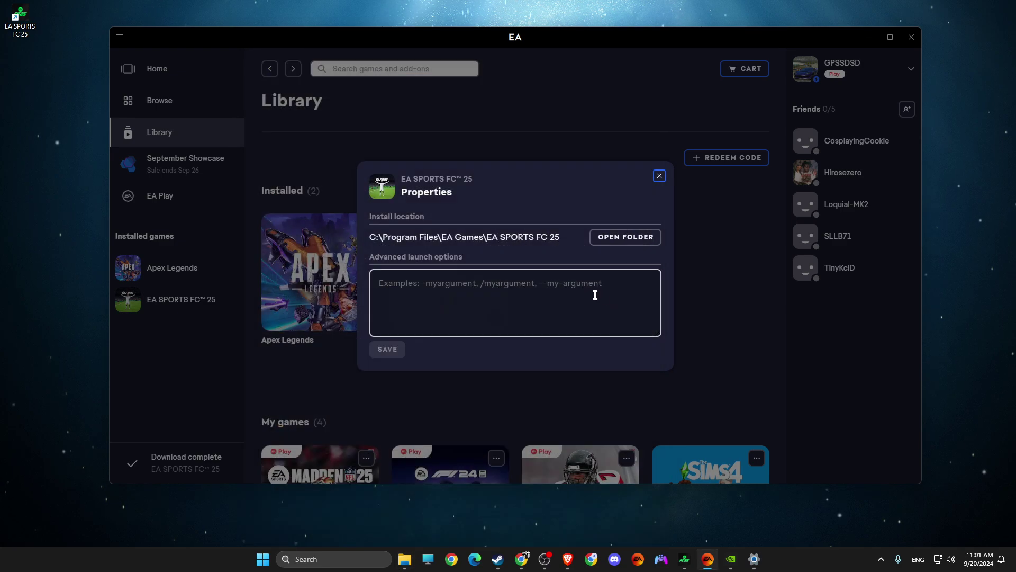
Step: Switch to Steam, browse the installed files of Counter-Strike 2, close those windows, and minimize Steam and the EA app
click(498, 559)
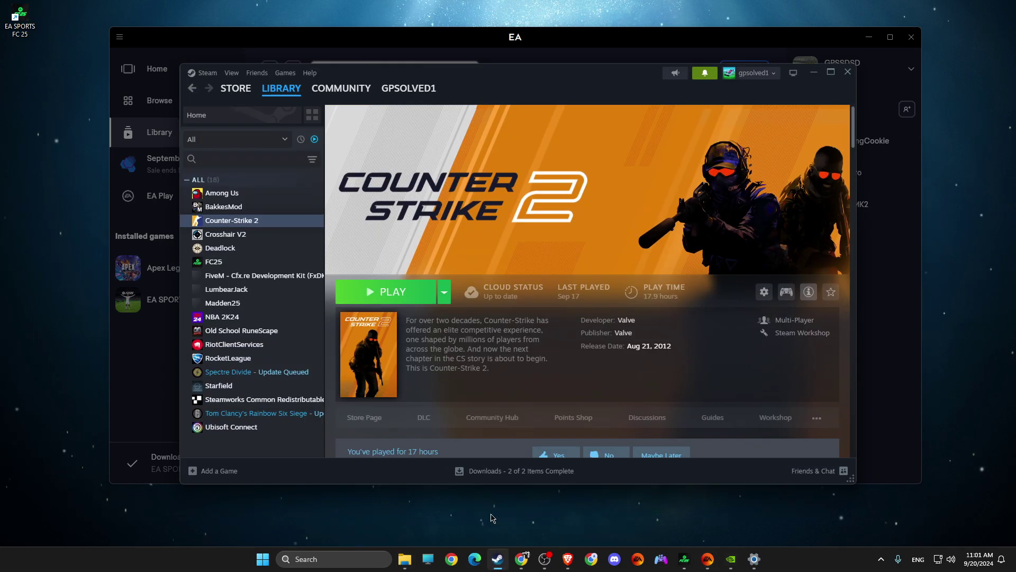
right_click(225, 225)
click(263, 302)
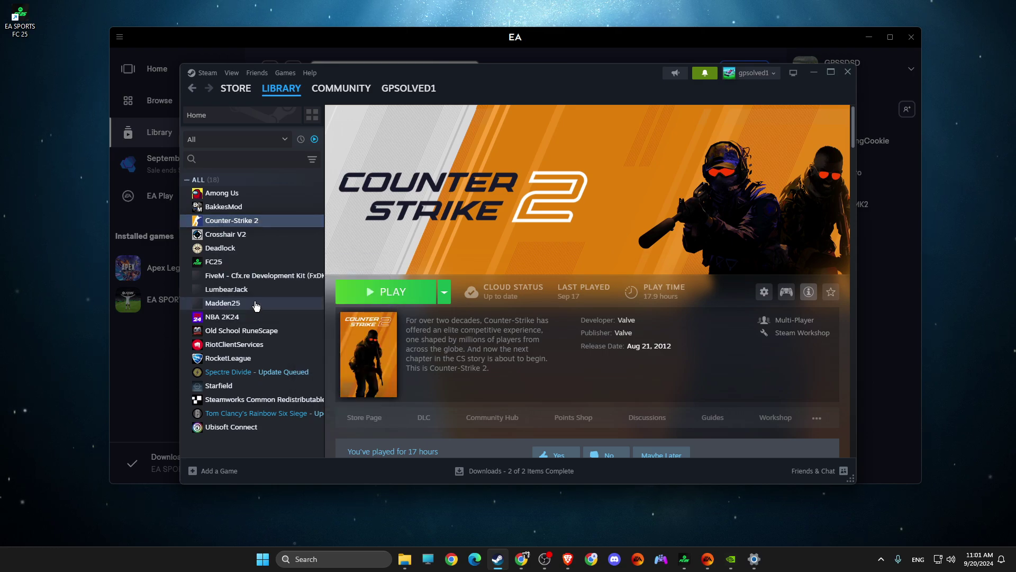
click(347, 222)
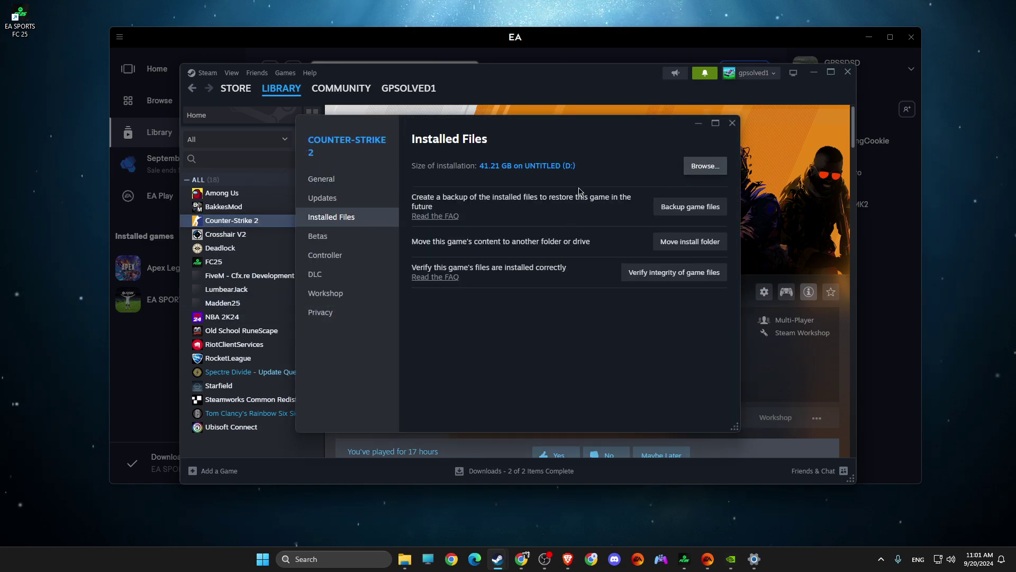
click(704, 165)
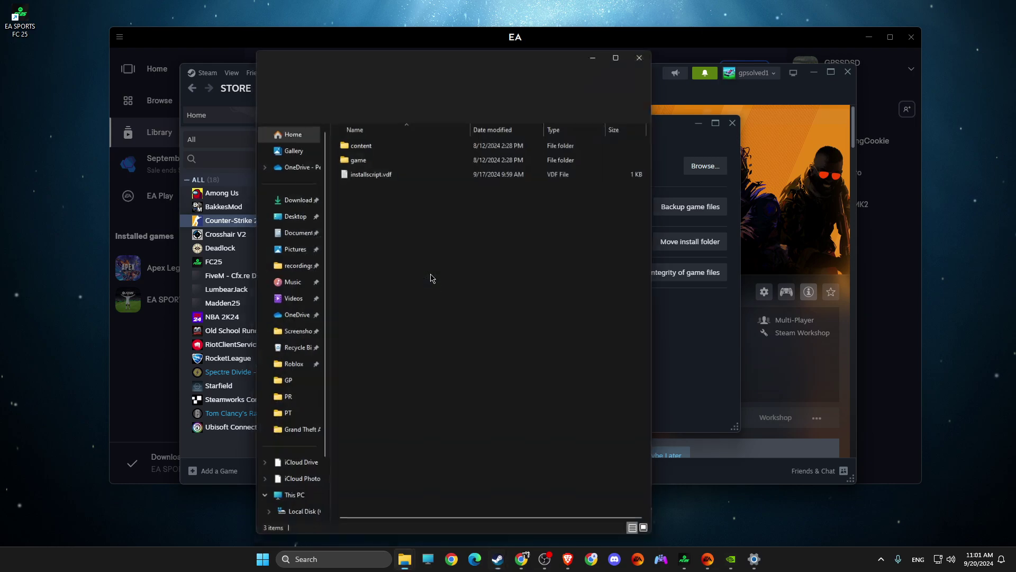
click(647, 50)
click(726, 126)
click(815, 73)
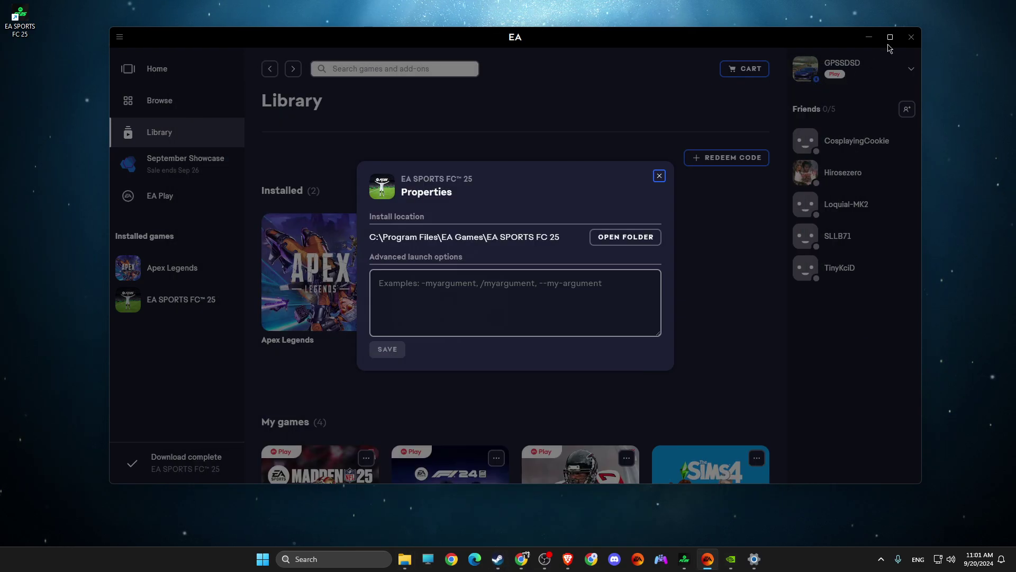
click(872, 37)
Step: Open the Windows graphics settings and check the default options for GPU scheduling and windowed game optimizations
click(345, 559)
text(g)
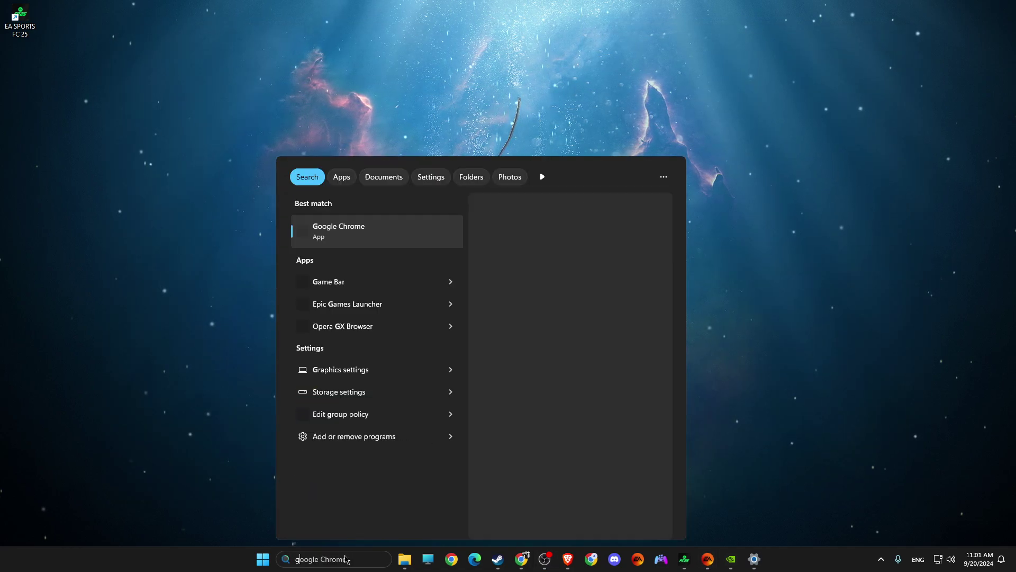
text(raphi)
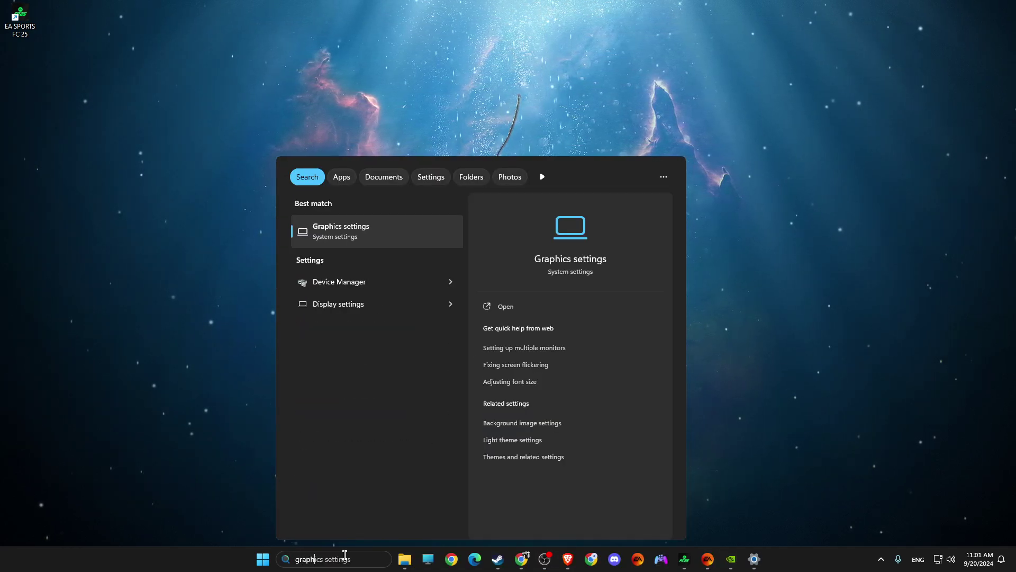
click(365, 233)
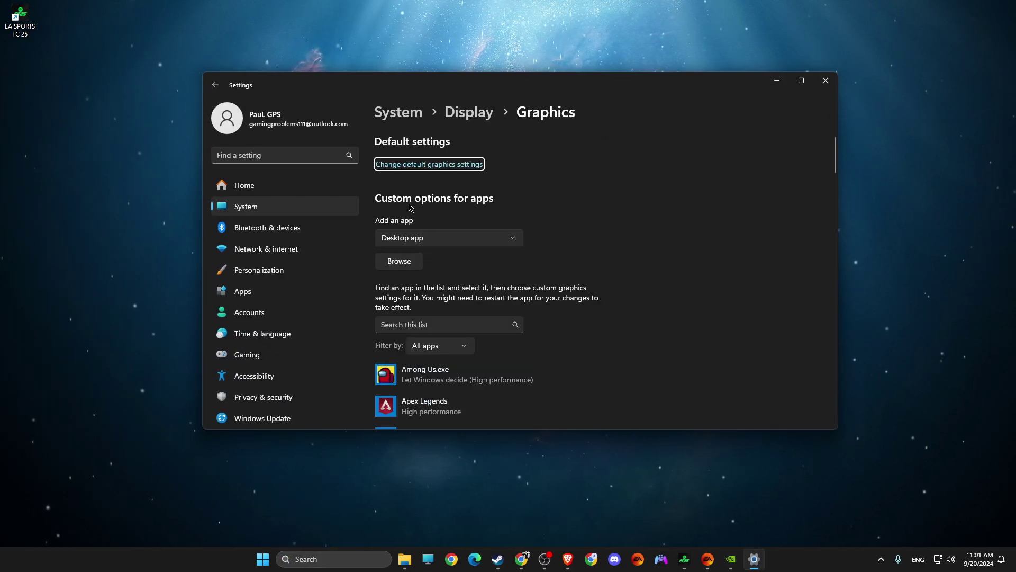
click(405, 166)
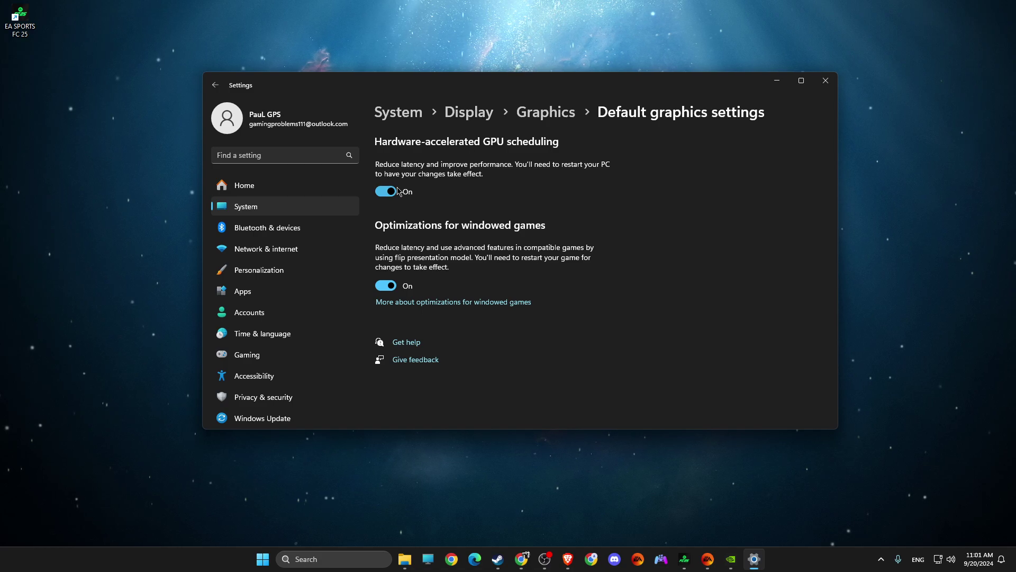
Step: Return to the Graphics page and add FC25.exe from the copied EA SPORTS FC 25 install folder to the app list
click(215, 84)
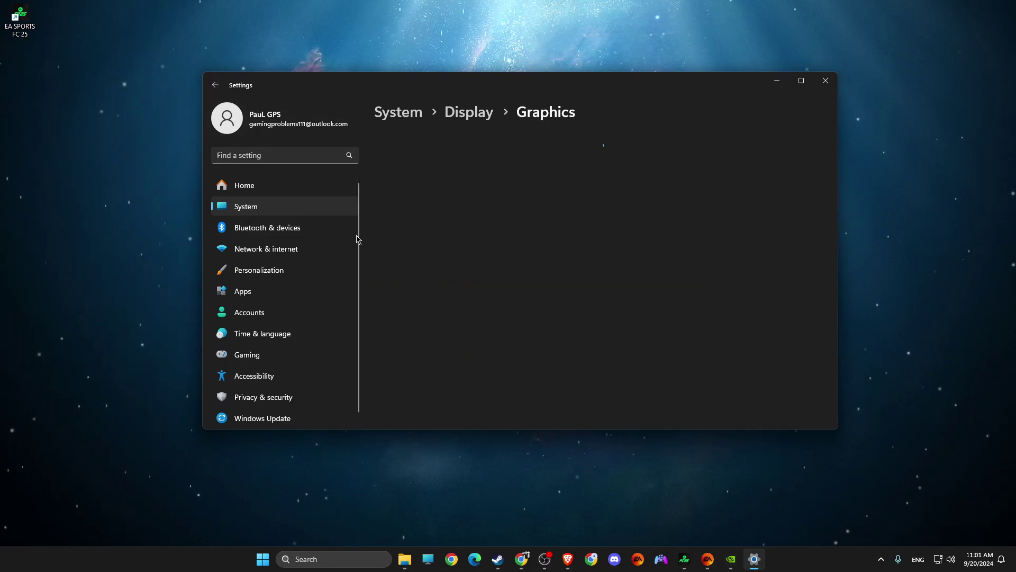
scroll(471, 262, down, 1)
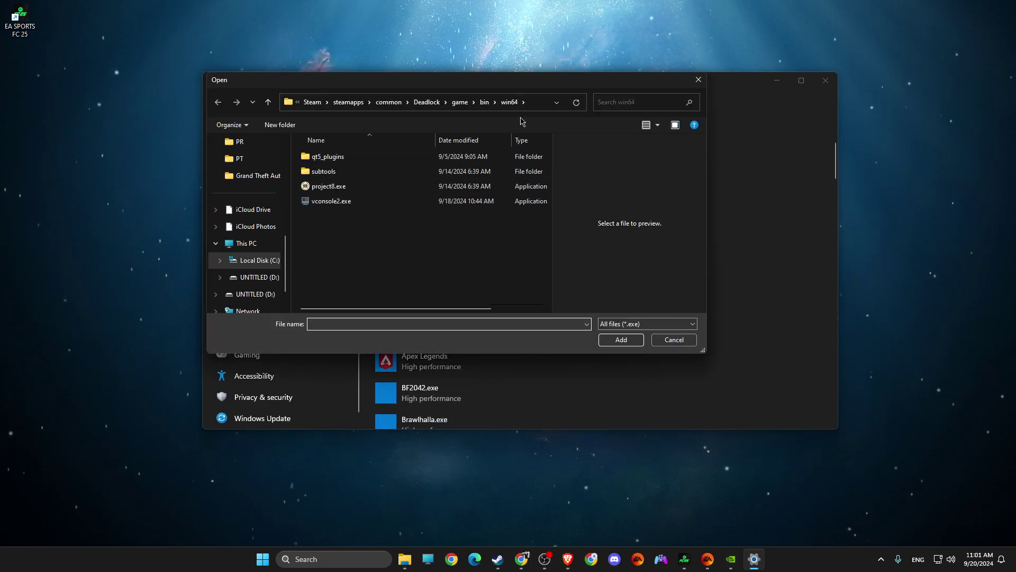
click(535, 102)
key(ctrl+v)
key(Return)
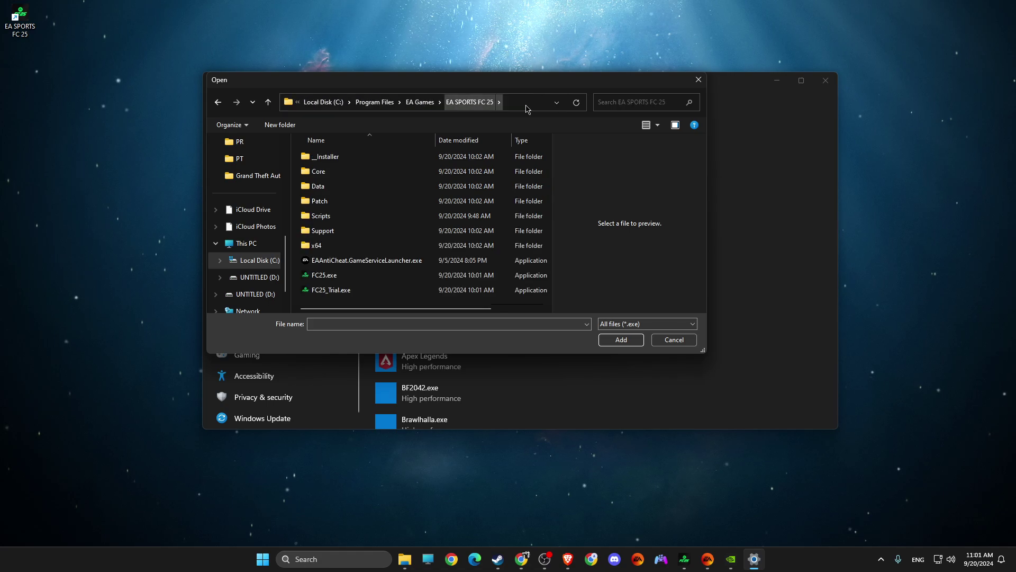
click(324, 274)
click(639, 336)
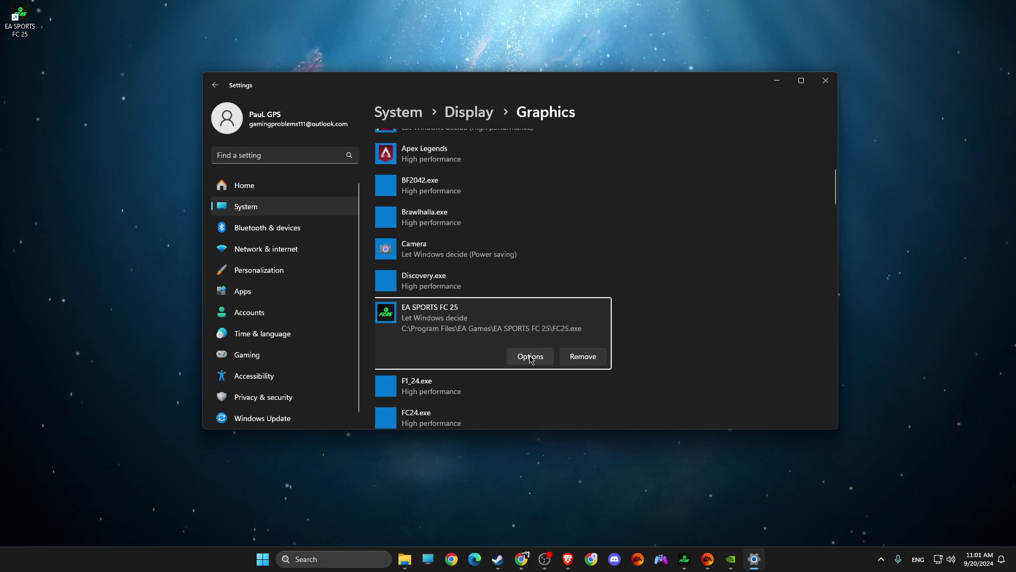
Step: Set the EA SPORTS FC 25 graphics preference to High performance, save it, and close Settings
click(531, 357)
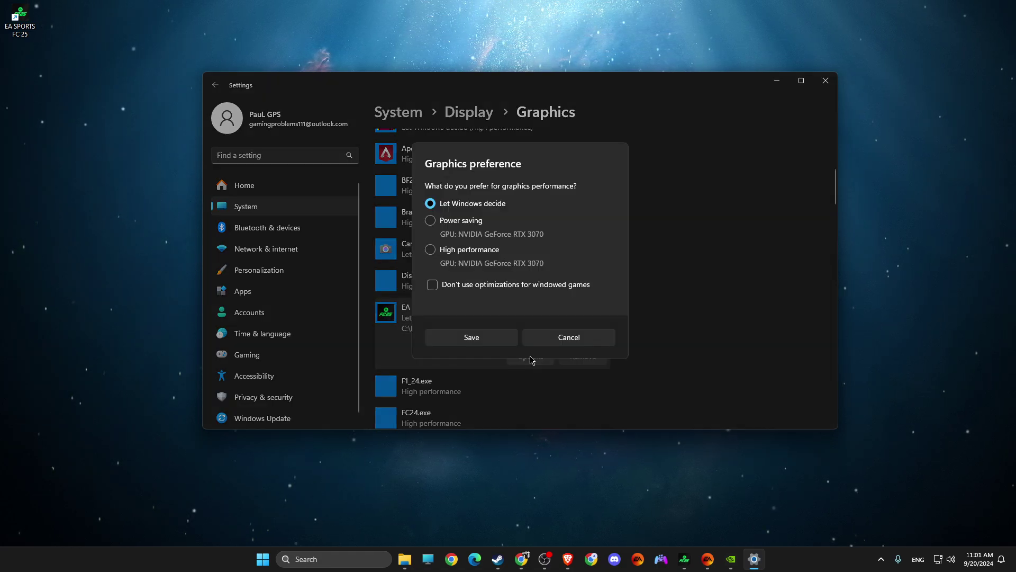
click(430, 249)
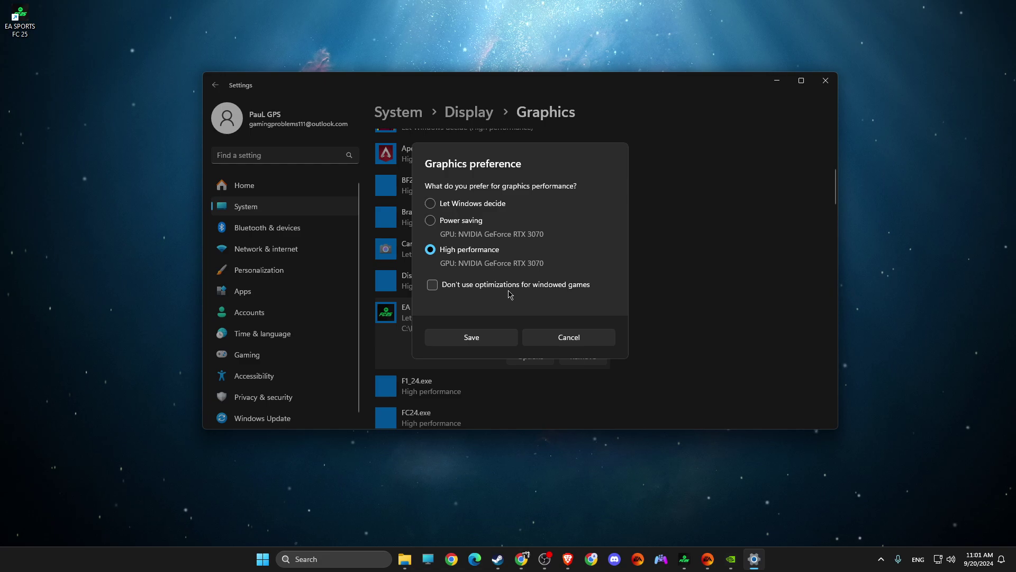
click(483, 338)
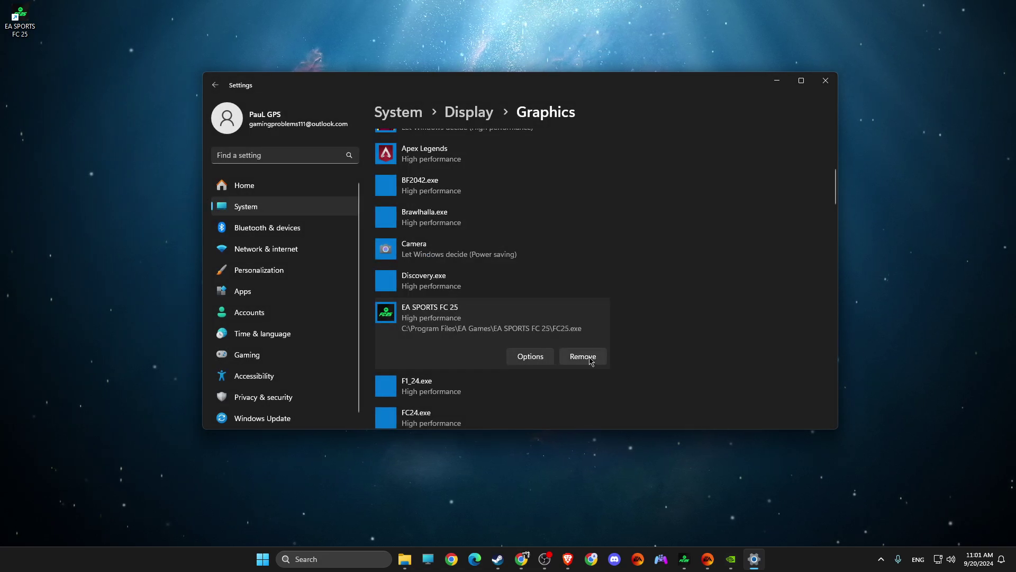
click(826, 81)
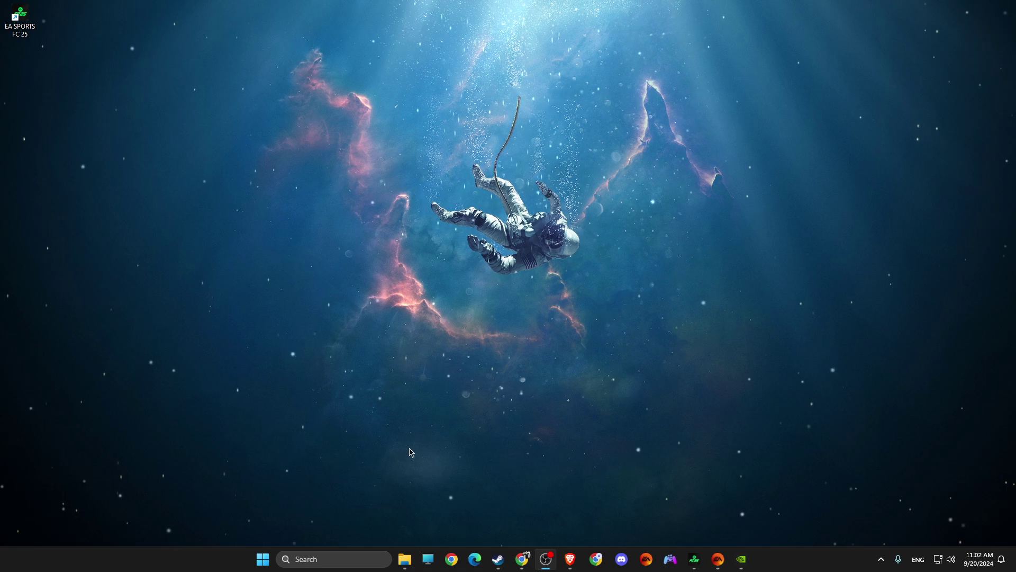
Step: Open the Windows Power Options through "edit power plan", choose the High performance plan, and close the window
click(345, 558)
text(e)
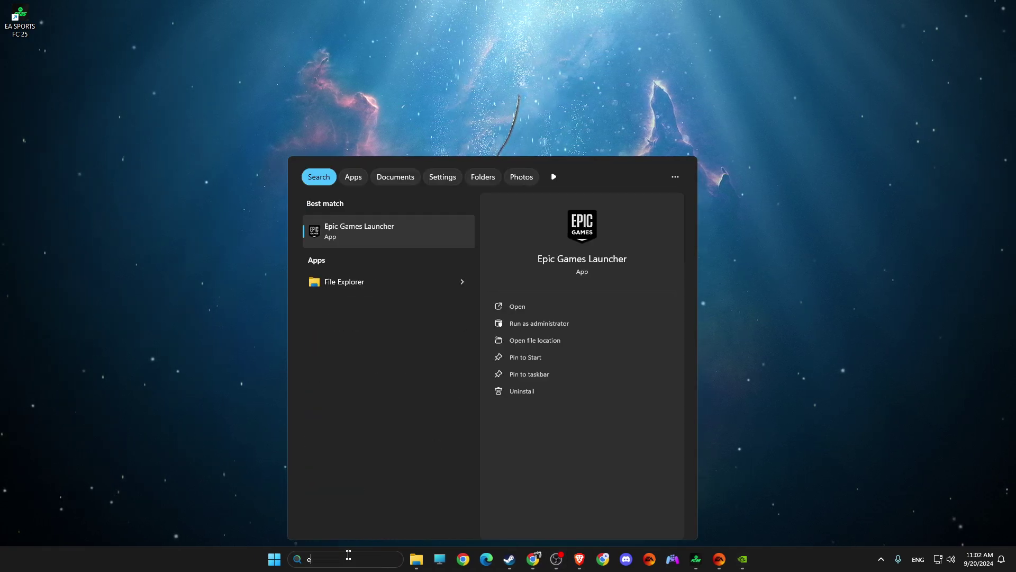
text(dit power plan)
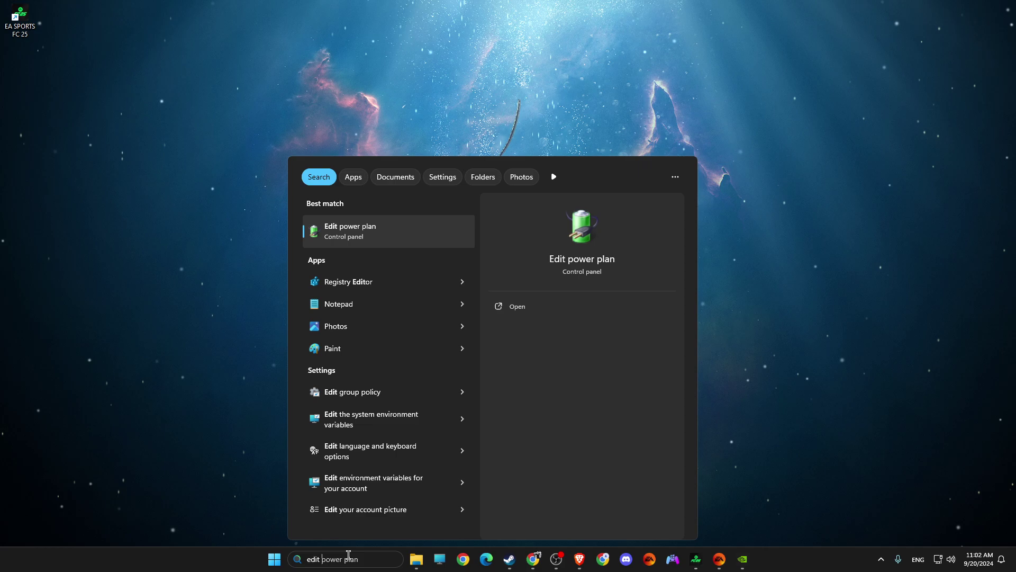
click(355, 236)
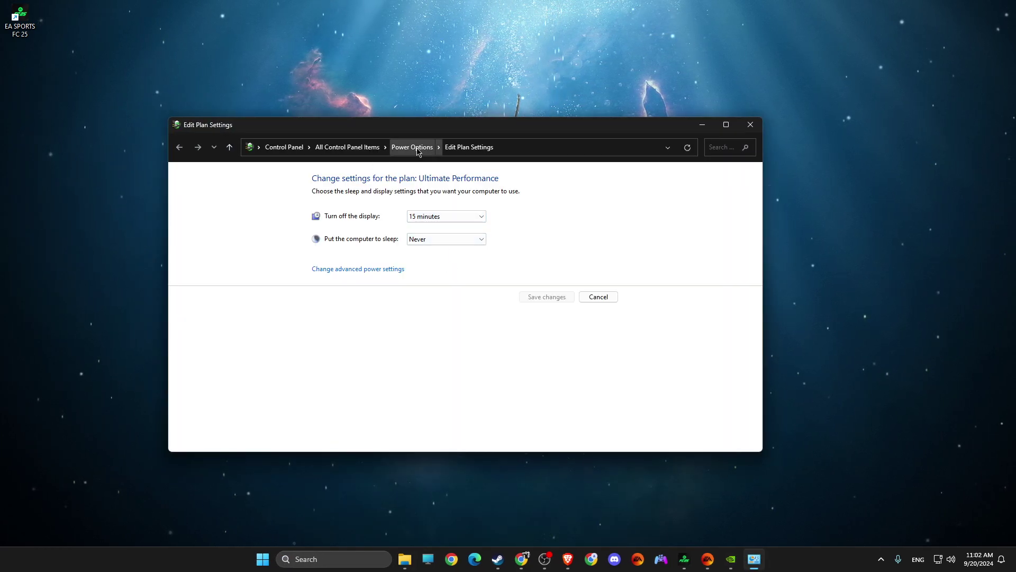
click(417, 148)
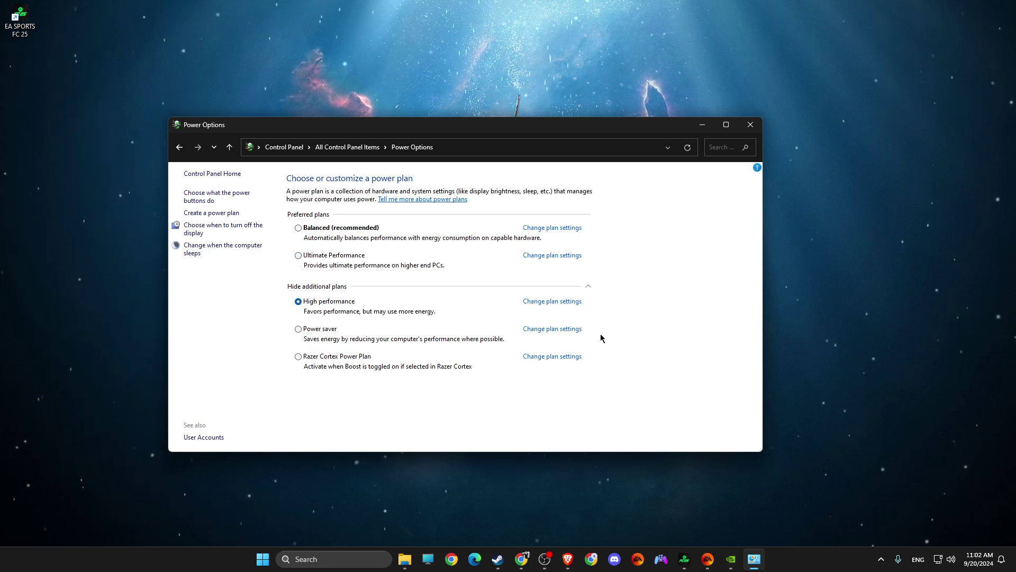
click(750, 124)
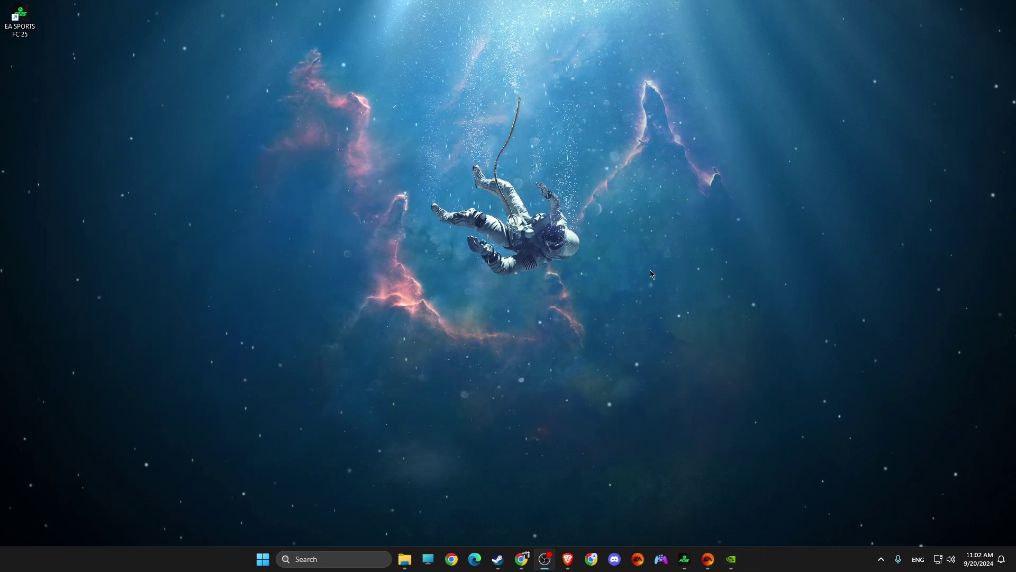
Step: Open Task Manager, search the processes for "fc2", and show the details of the EA SPORTS FC 25 process
click(323, 552)
text(task manager)
key(Return)
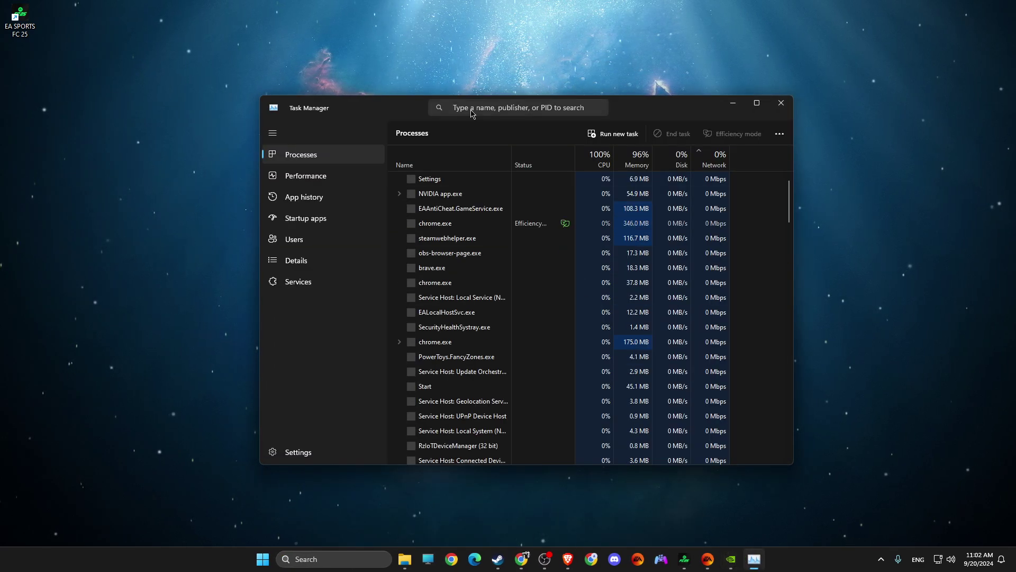
click(470, 107)
text(f)
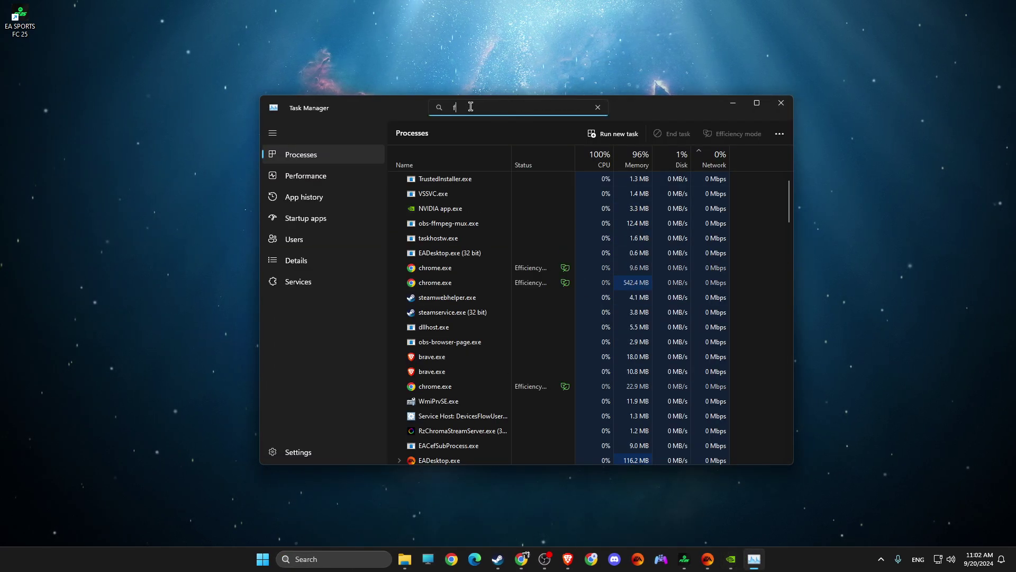
text(c2)
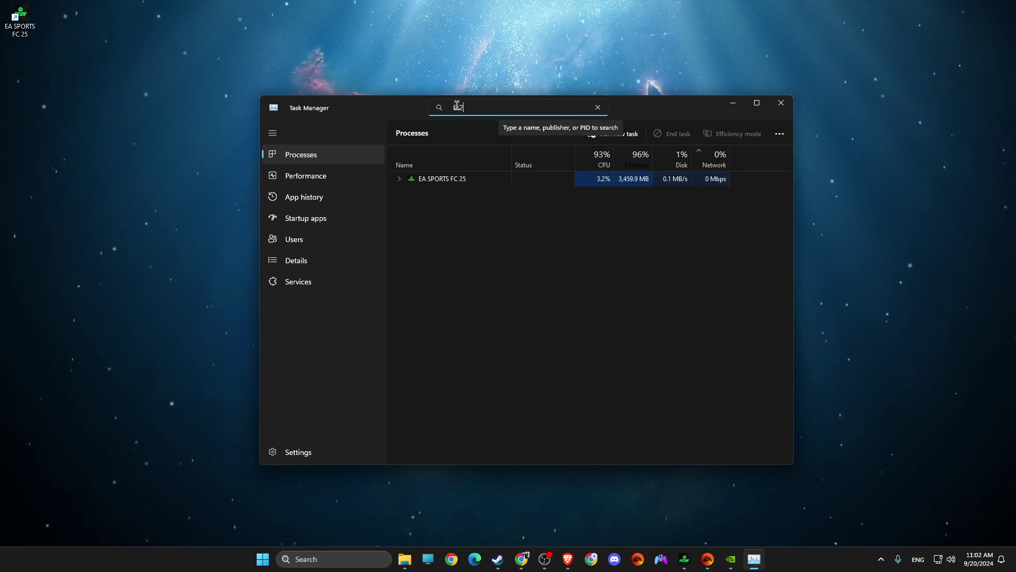
right_click(442, 182)
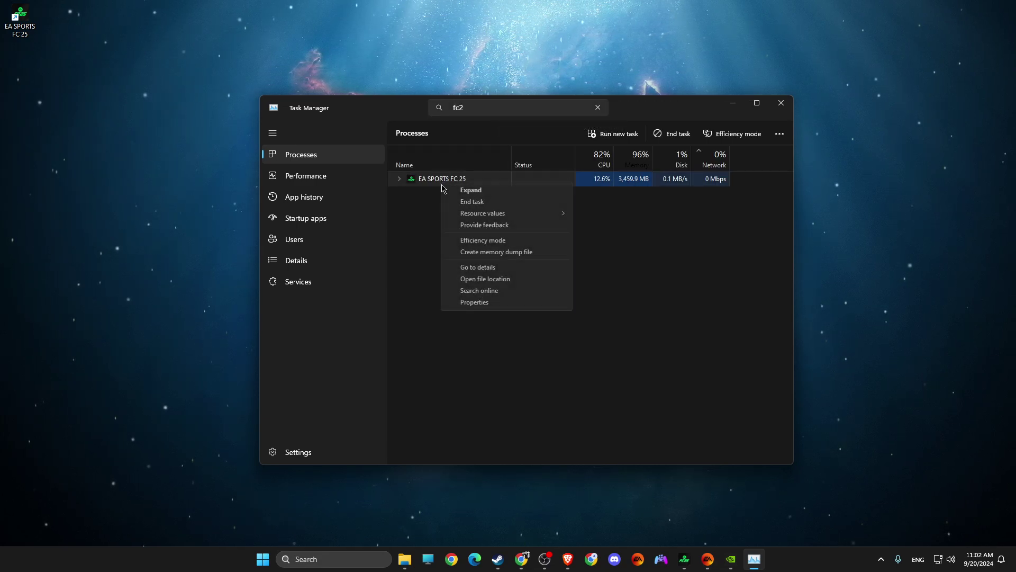
click(470, 266)
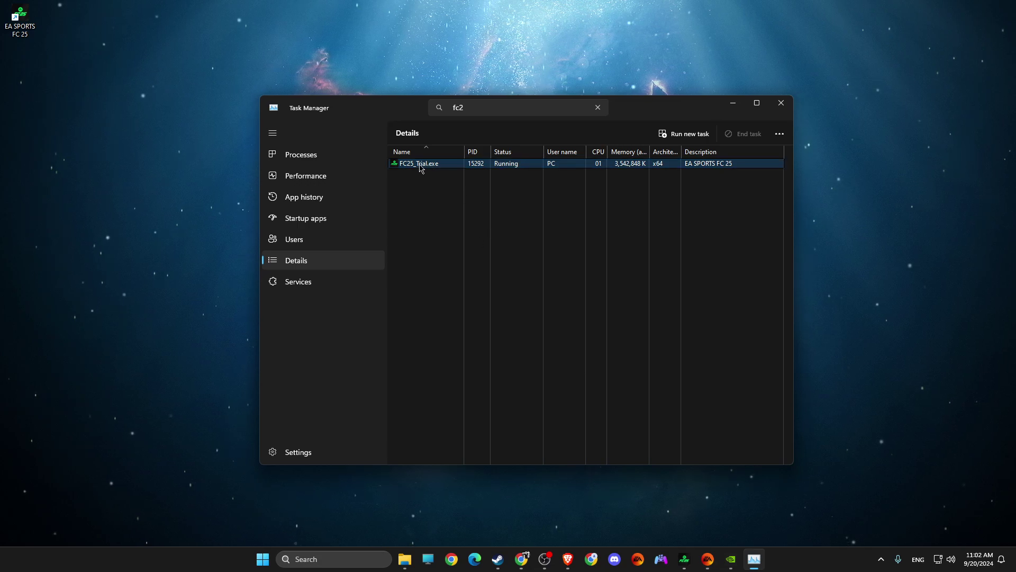
Step: Try to set the priority of FC25_Trial.exe to High, dismiss the dialog, and look at its priority options again
right_click(421, 169)
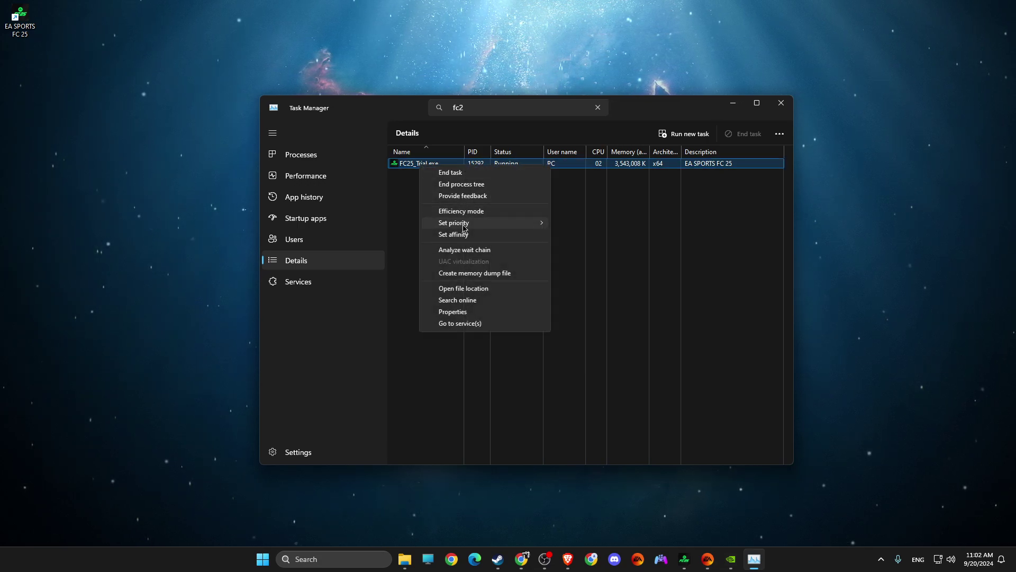
mouse_move(495, 225)
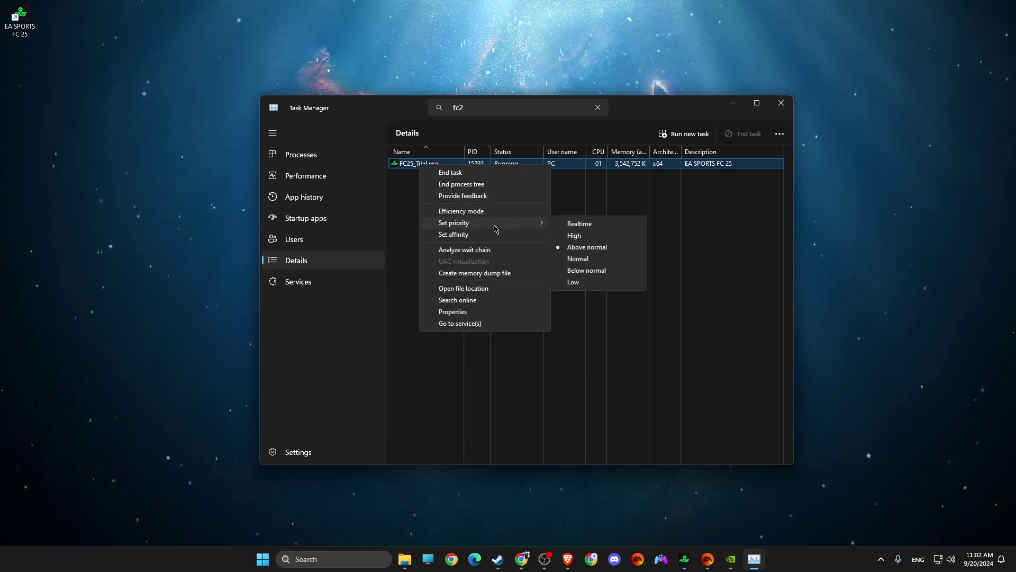
click(580, 237)
click(484, 309)
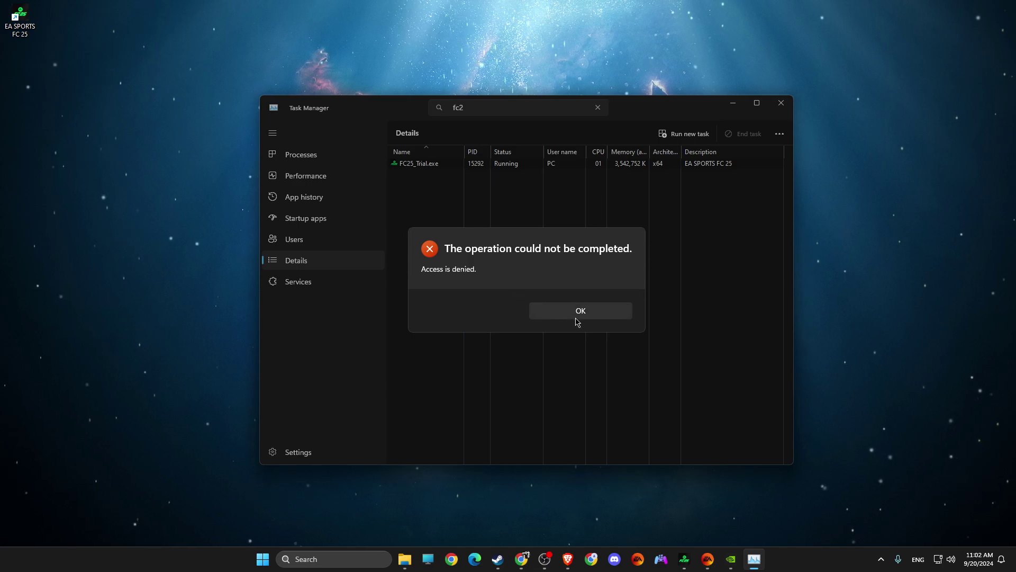
click(580, 308)
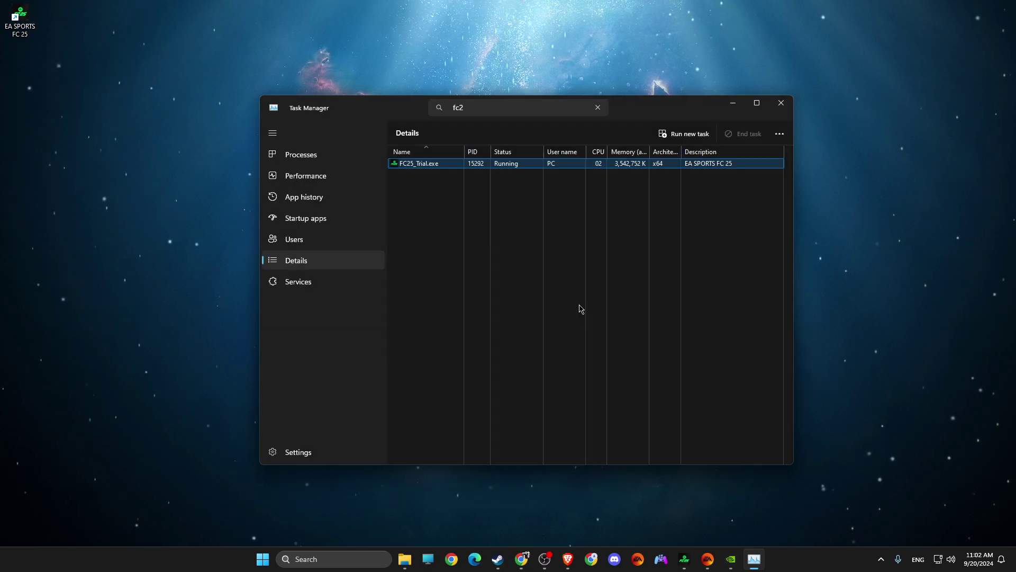
right_click(410, 168)
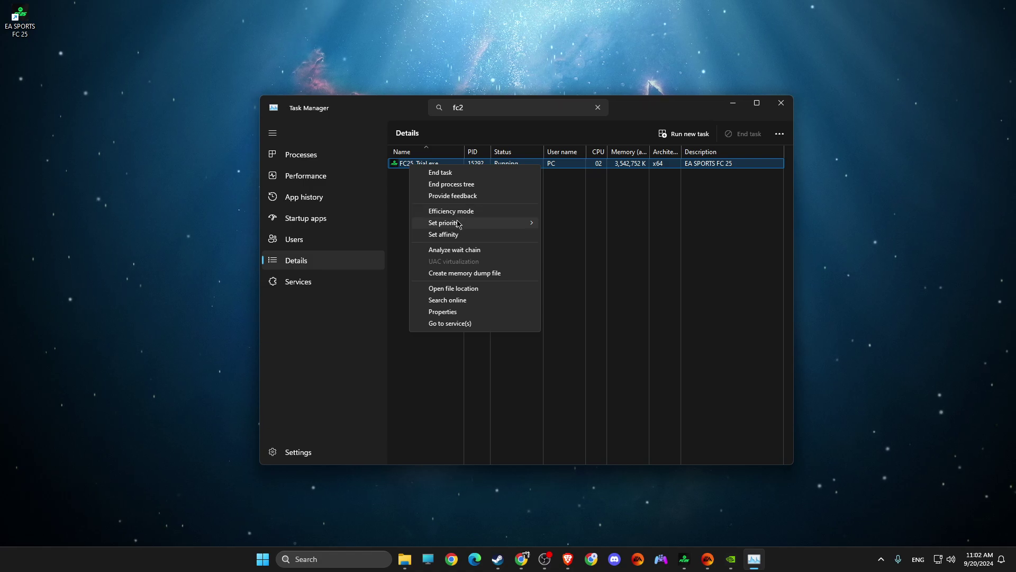
mouse_move(459, 222)
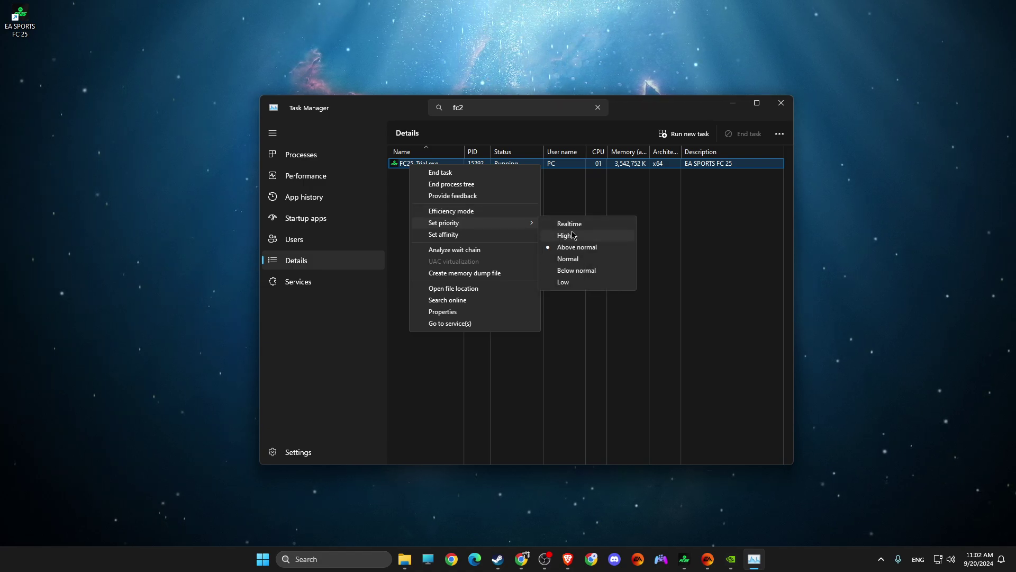
click(443, 350)
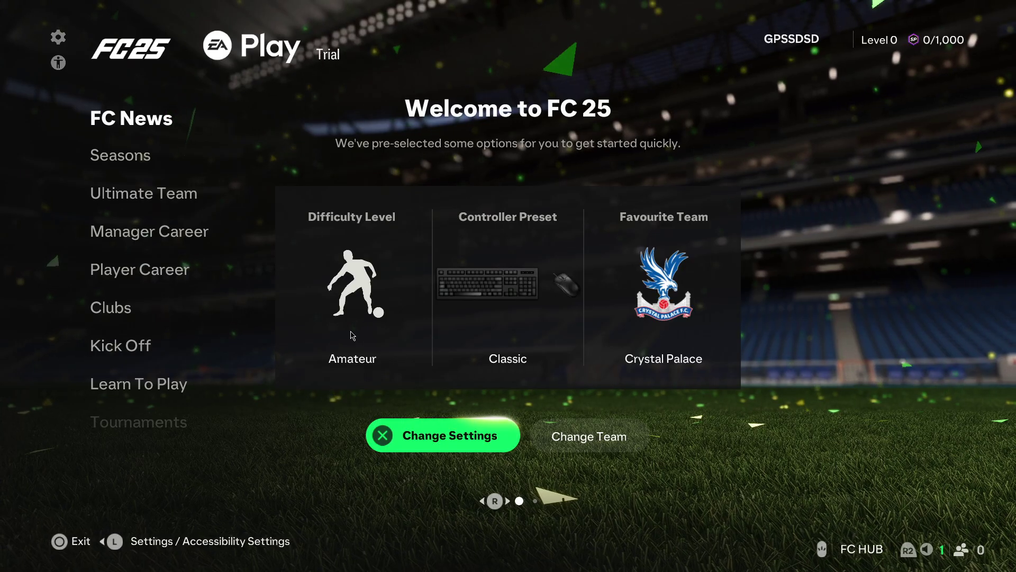
Step: Switch to EA SPORTS FC 25 and open the Display Configuration section of its Game Settings
scroll(166, 269, down, 3)
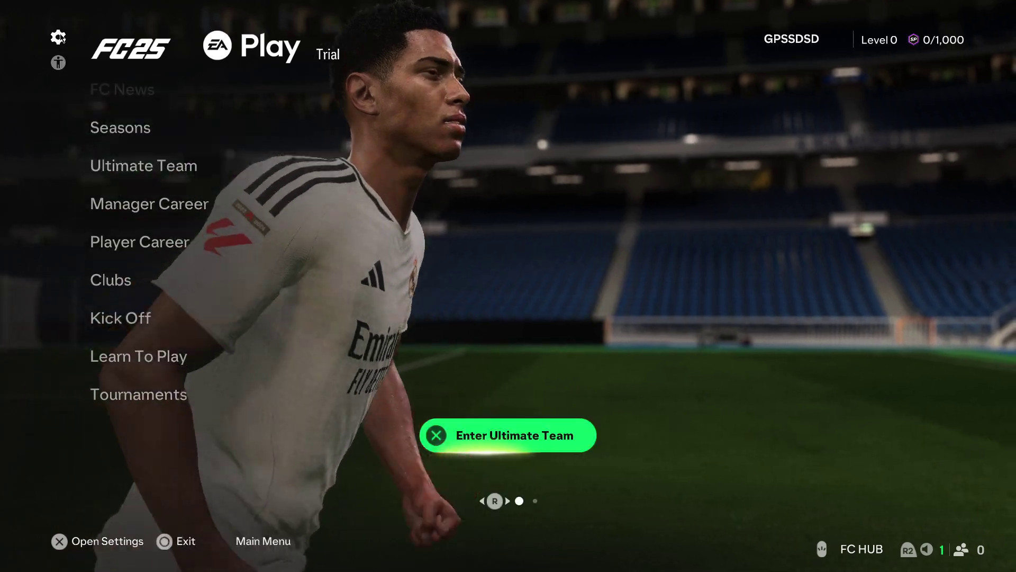
click(60, 39)
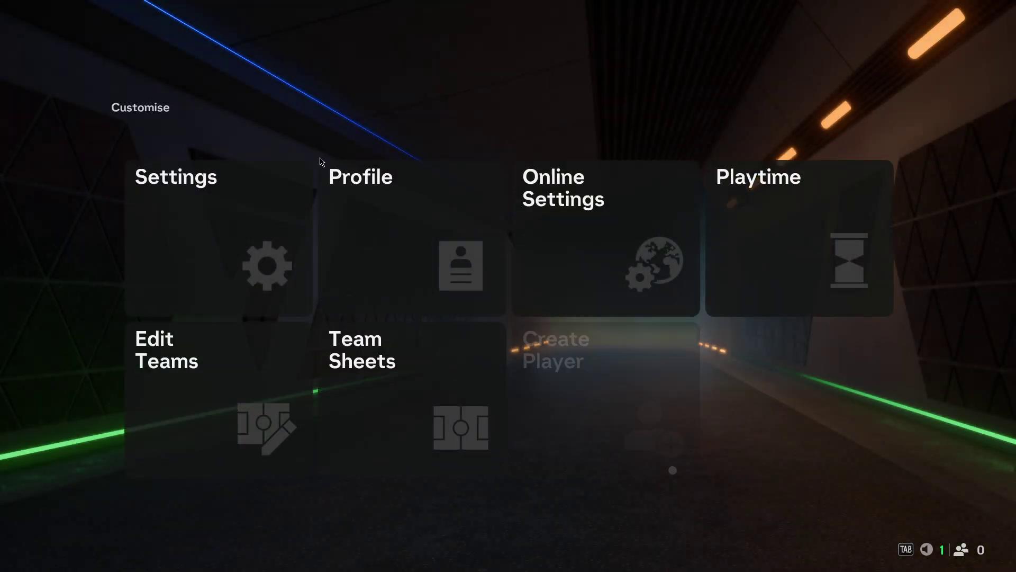
click(224, 213)
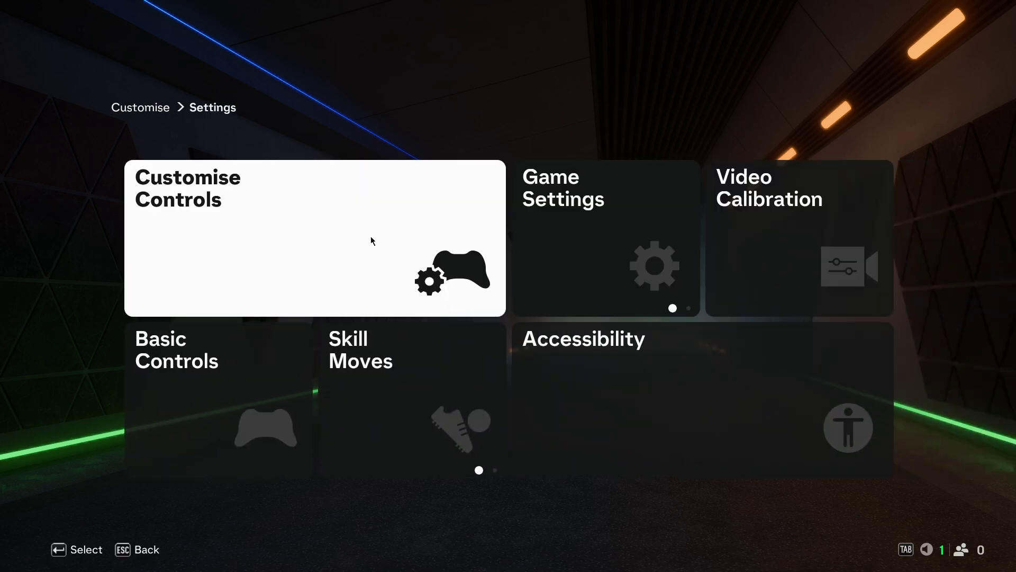
click(588, 250)
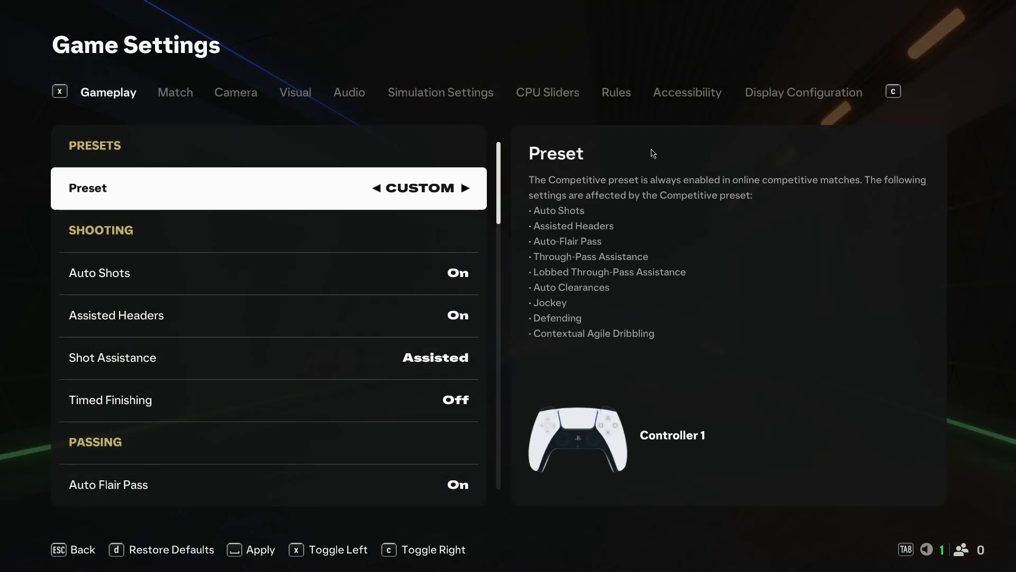
click(794, 97)
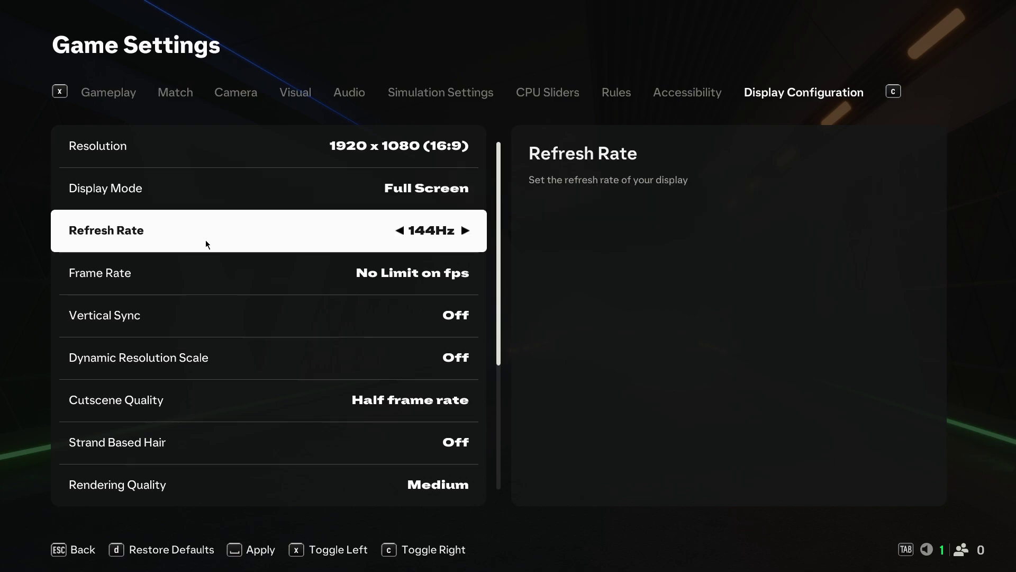
Step: Cycle through the available Refresh Rate values and return the setting to 144Hz
click(466, 232)
click(465, 232)
click(465, 232)
click(465, 232)
click(408, 233)
click(403, 233)
click(403, 233)
click(401, 232)
click(400, 232)
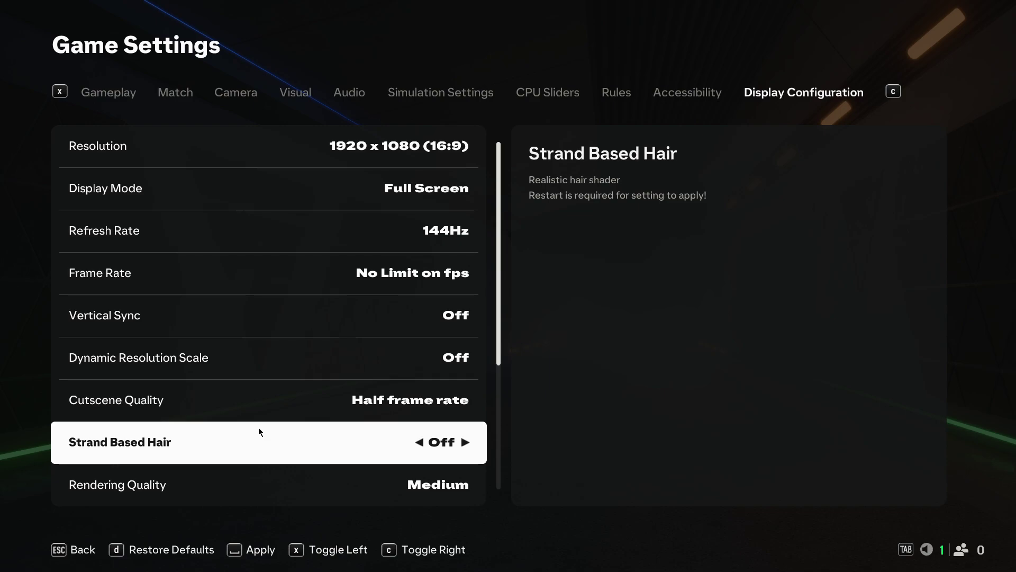
Step: Review the remaining display settings from Strand Based Hair to Motion Blur Quality, including rendering, grass and crowd quality
scroll(259, 427, down, 4)
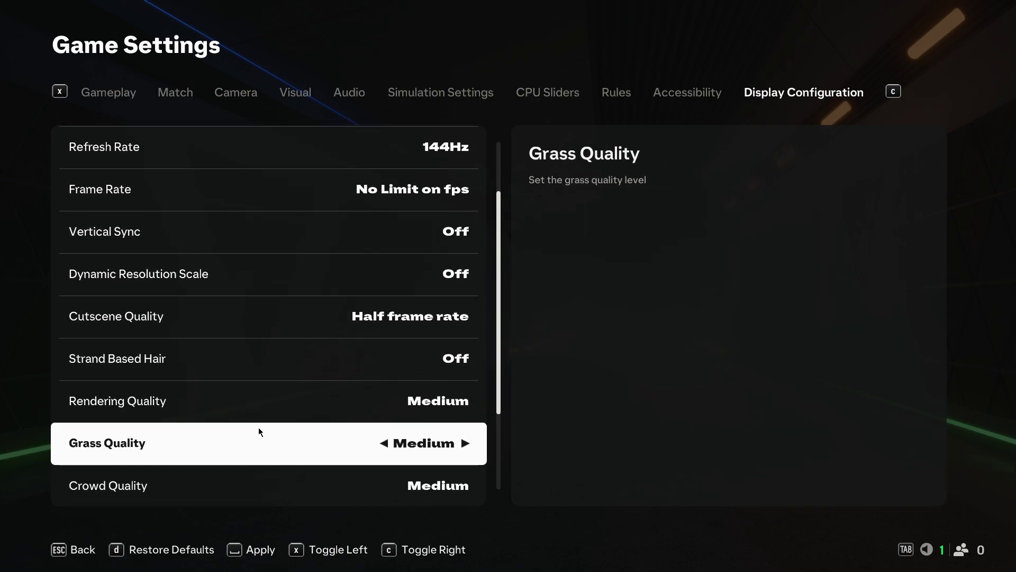
scroll(258, 427, down, 2)
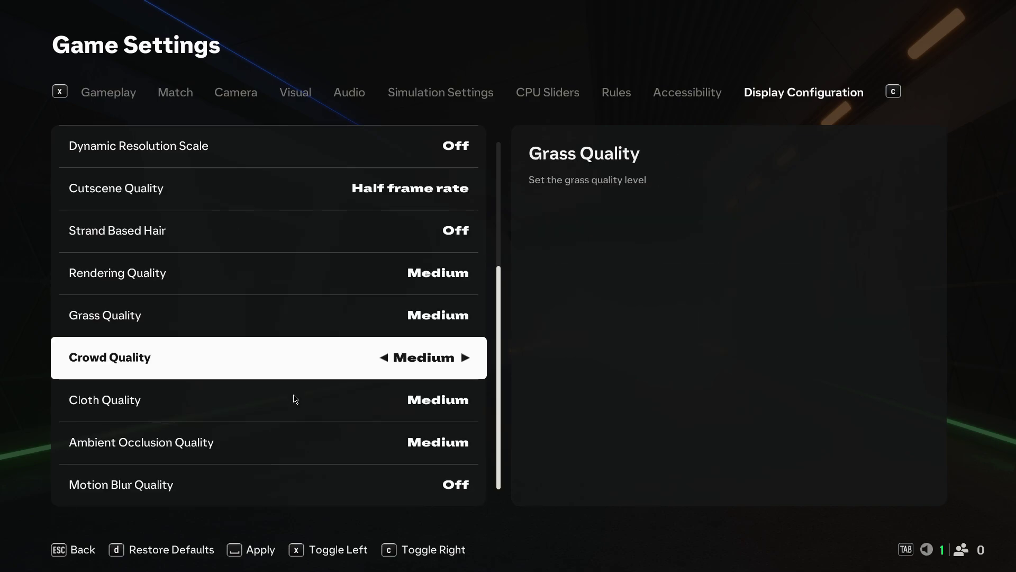
key(Up)
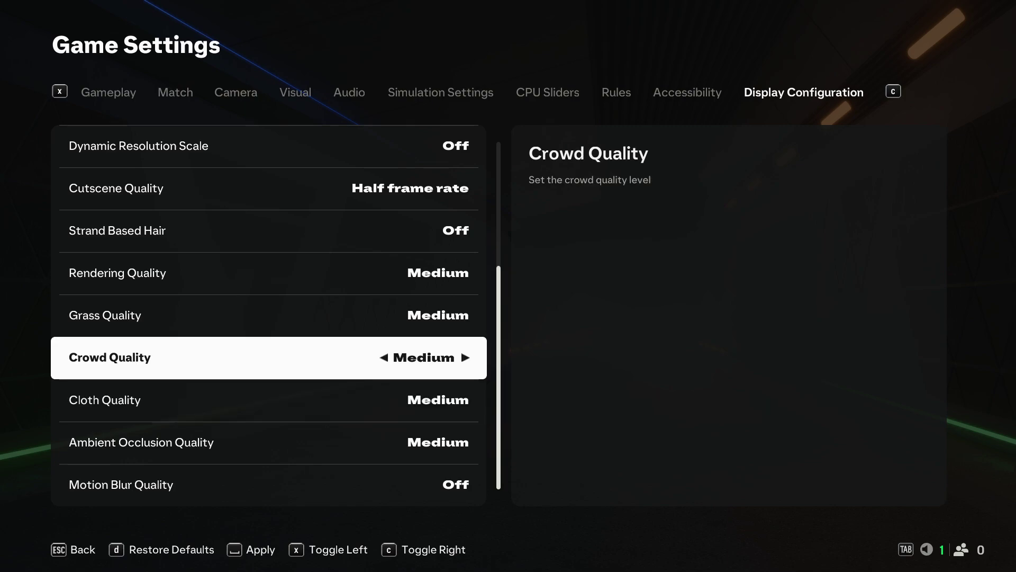